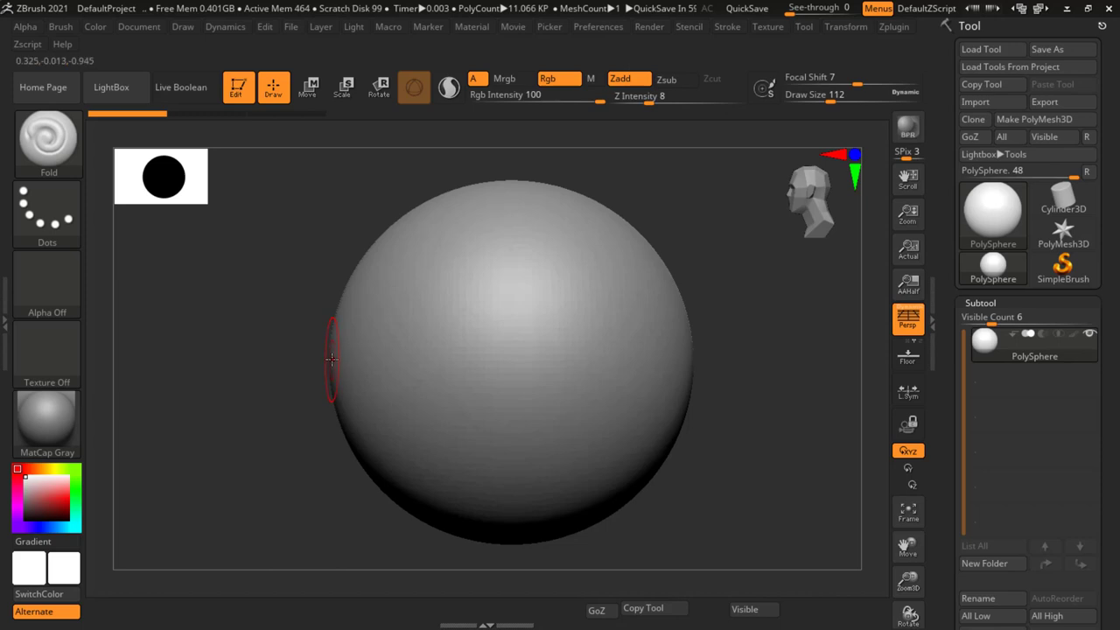
- Choose the Fold brush from the Brush palette using the B, F, O shortcut
{"action": "key", "text": "b"}
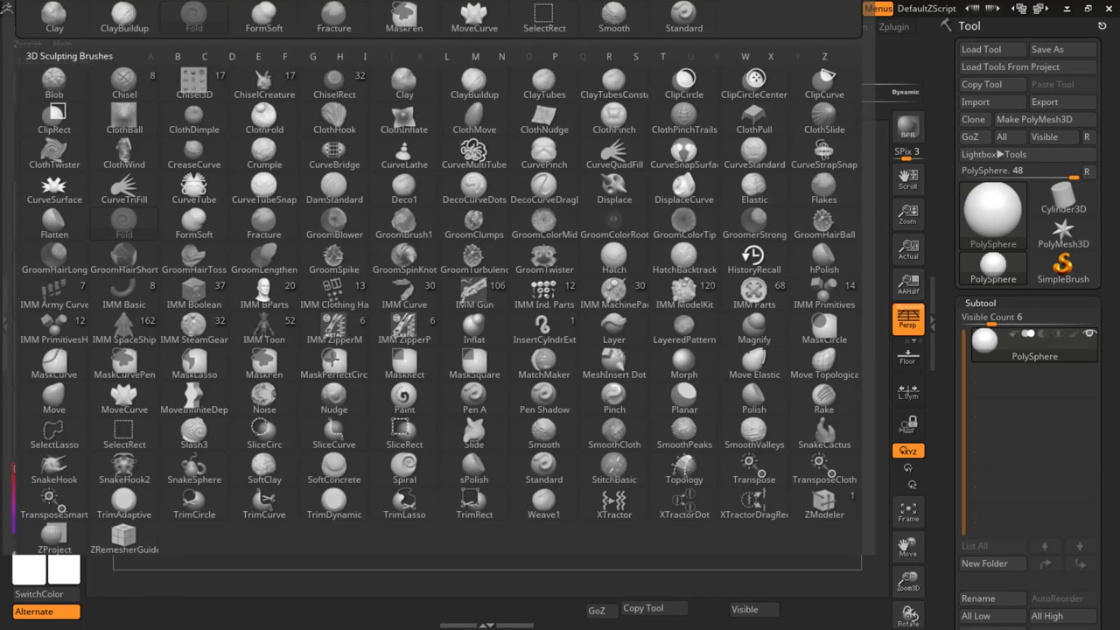
{"action": "key", "text": "f"}
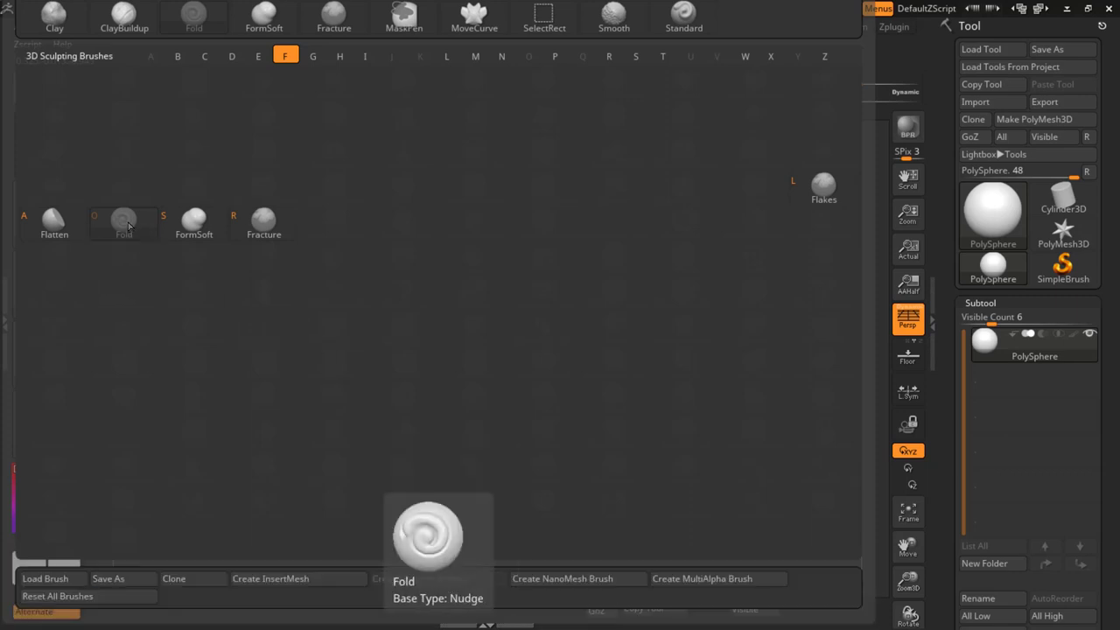
{"action": "key", "text": "o"}
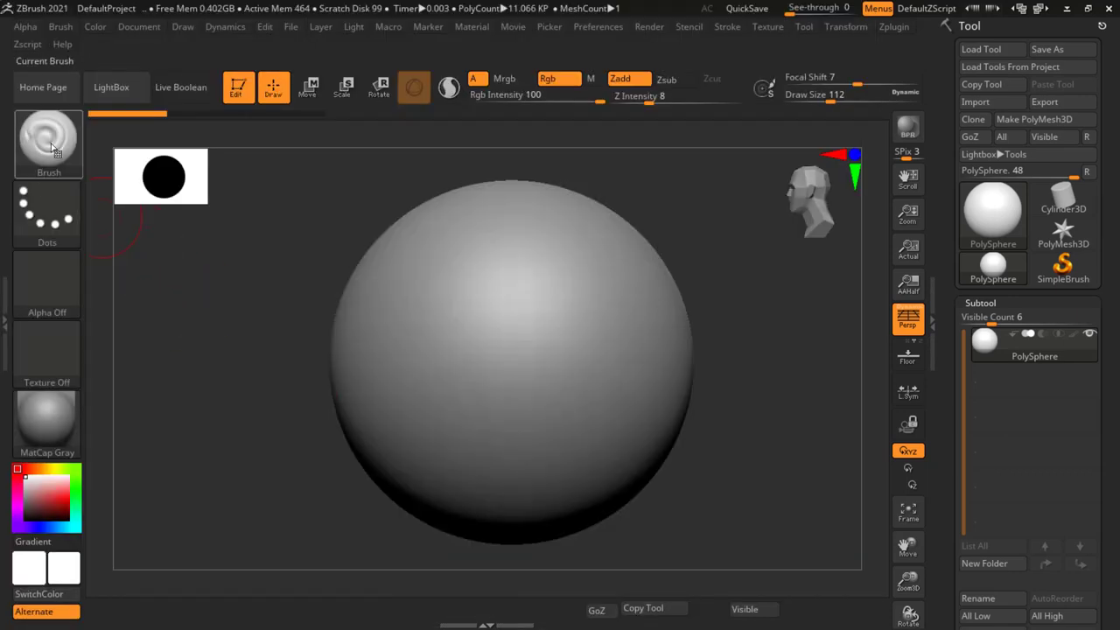
- Open and close LightBox, then shrink the Fold brush Draw Size from 112 to 39
{"action": "left_click", "coordinate": [121, 88]}
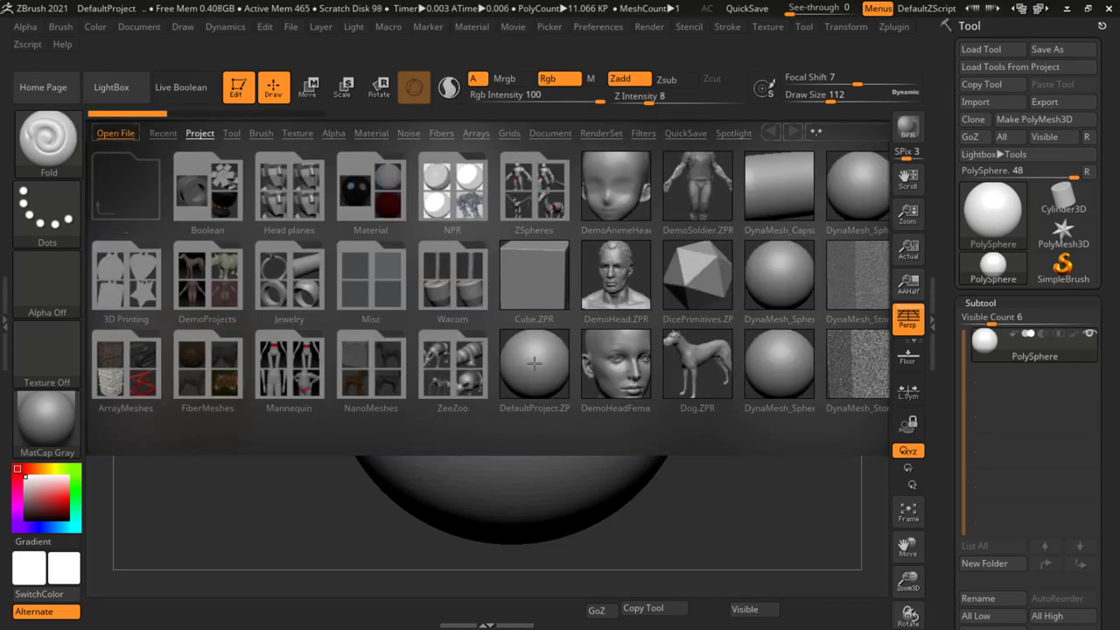
{"action": "left_click", "coordinate": [114, 88]}
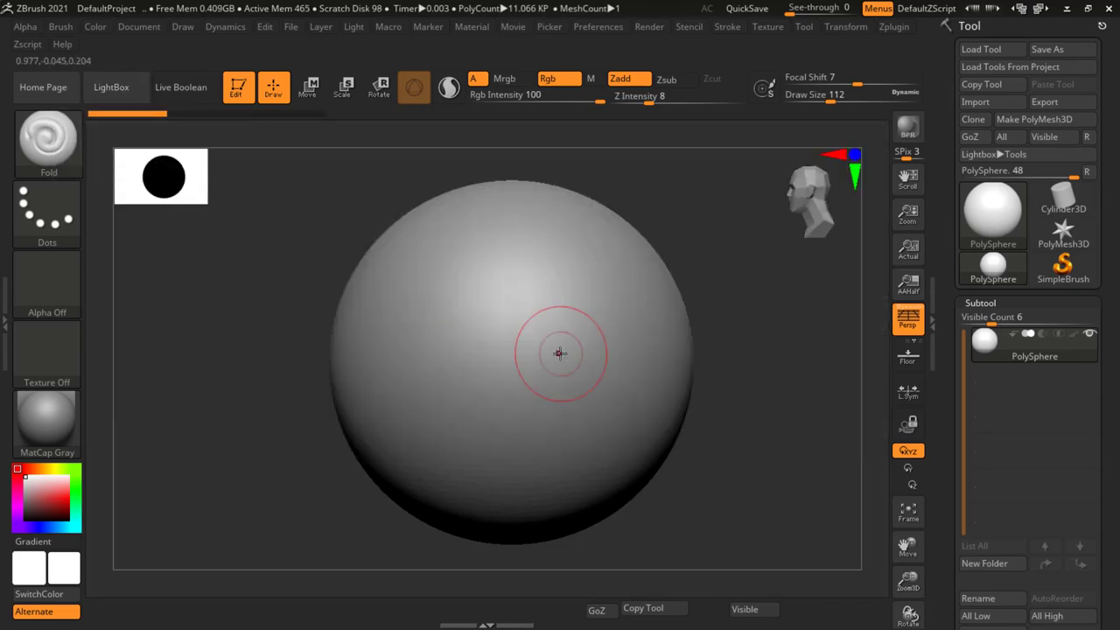
{"action": "key", "text": "s"}
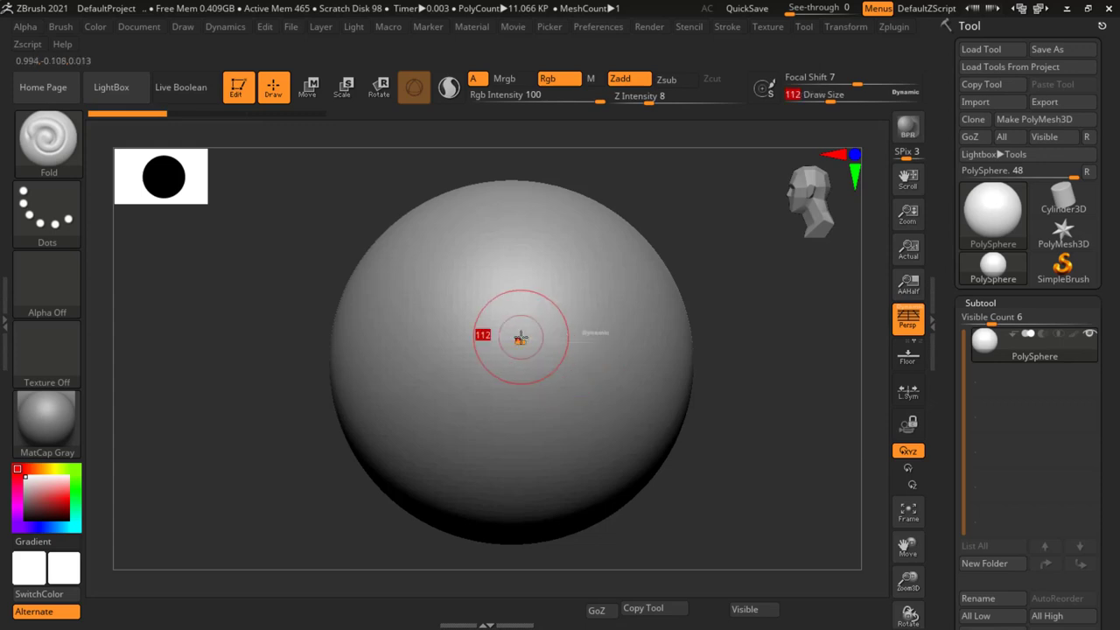
{"action": "left_click_drag", "start_coordinate": [519, 339], "coordinate": [501, 336]}
- Draw and undo a test S-stroke, then subdivide the PolySphere to 176.256 KP
{"action": "mouse_move", "coordinate": [399, 276]}
{"action": "left_mouse_down"}
{"action": "mouse_move", "coordinate": [429, 338]}
{"action": "mouse_move", "coordinate": [542, 363]}
{"action": "mouse_move", "coordinate": [627, 415]}
{"action": "left_mouse_up"}
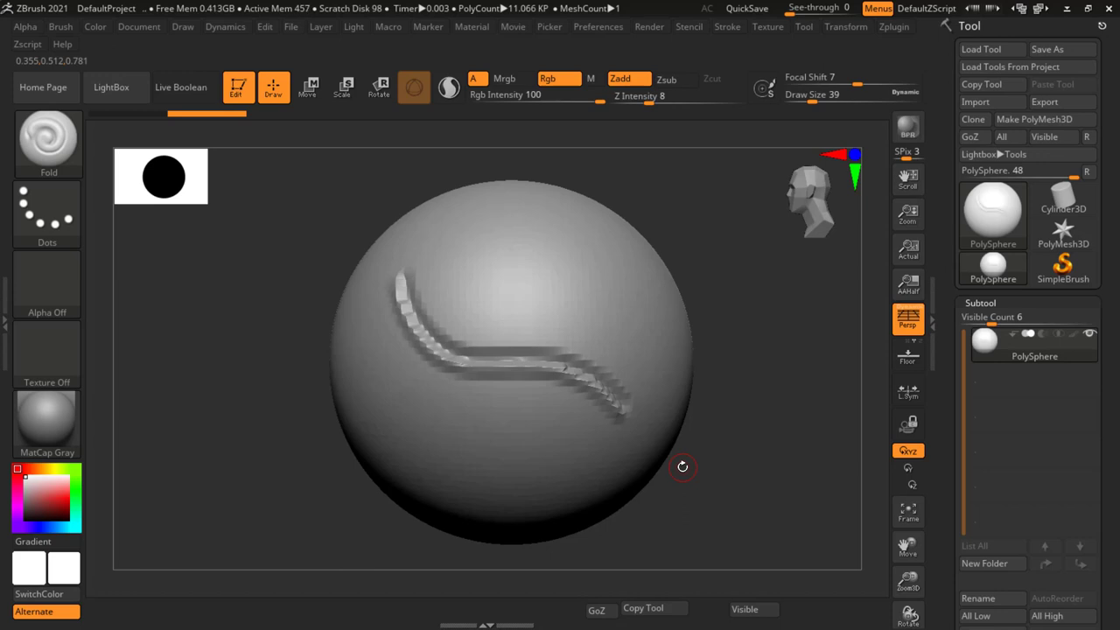
{"action": "key", "text": "ctrl+z"}
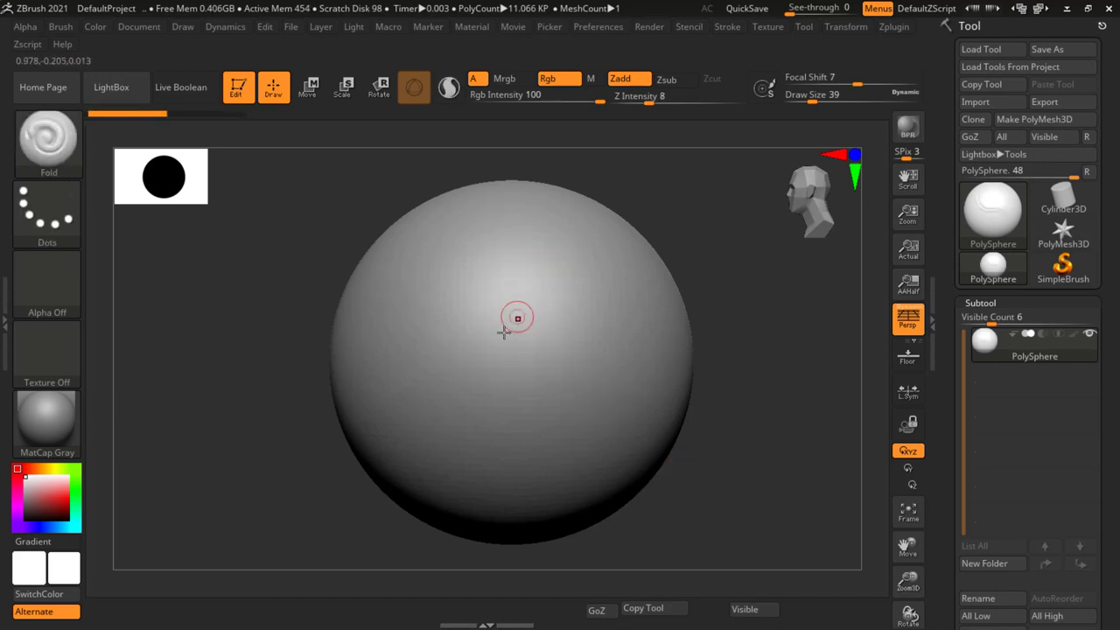
{"action": "key", "text": "ctrl"}
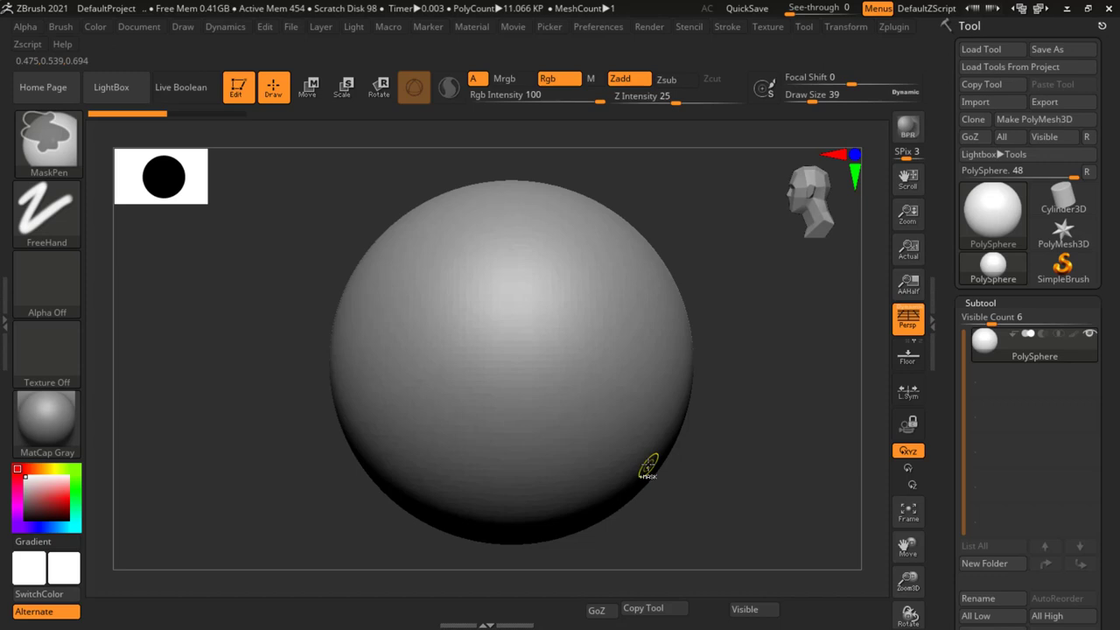
{"action": "key", "text": "ctrl+d"}
{"action": "key", "text": "ctrl+d"}
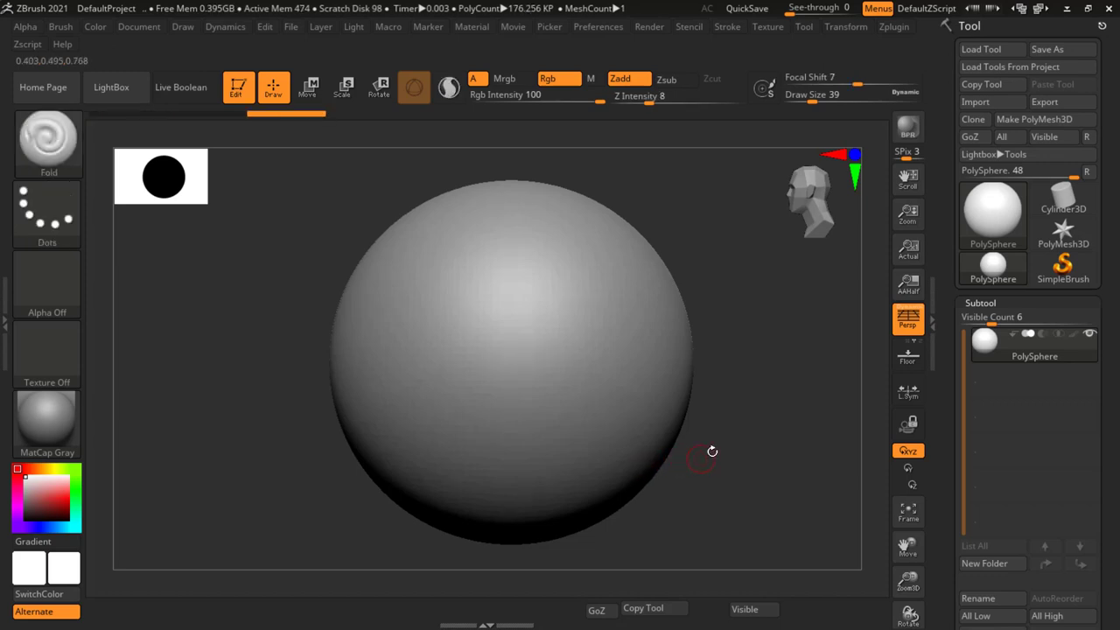
- Carve a curved fold crease down the sphere and reshape its ridge from close-up angles
{"action": "key", "text": "f"}
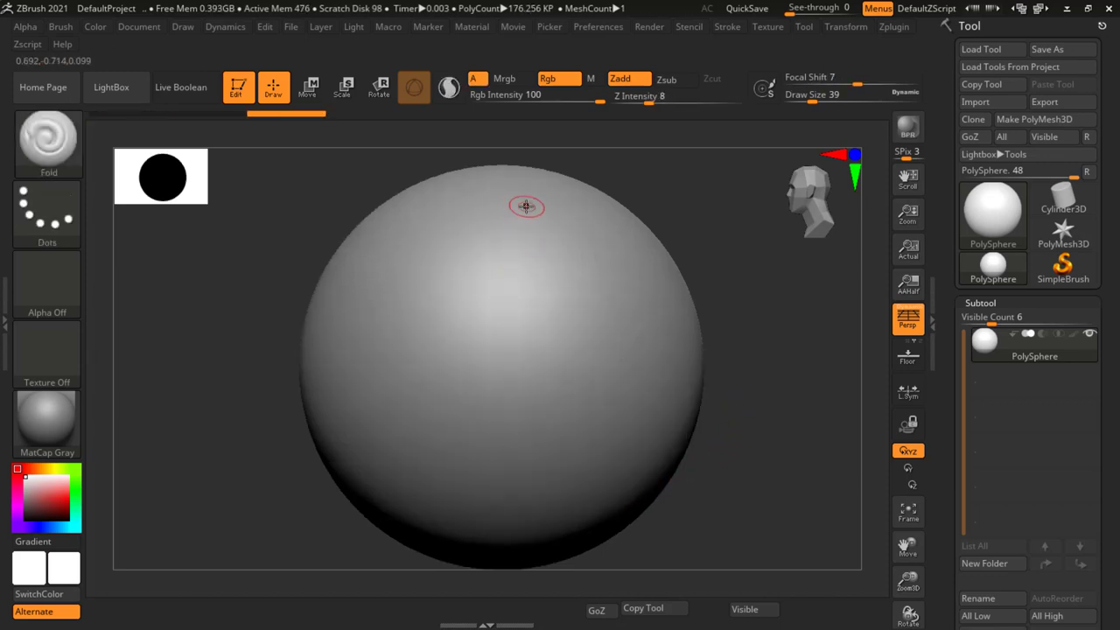
{"action": "mouse_move", "coordinate": [507, 203]}
{"action": "left_mouse_down"}
{"action": "mouse_move", "coordinate": [458, 210]}
{"action": "mouse_move", "coordinate": [420, 238]}
{"action": "mouse_move", "coordinate": [415, 283]}
{"action": "mouse_move", "coordinate": [465, 329]}
{"action": "mouse_move", "coordinate": [525, 345]}
{"action": "mouse_move", "coordinate": [572, 385]}
{"action": "mouse_move", "coordinate": [577, 443]}
{"action": "mouse_move", "coordinate": [466, 482]}
{"action": "mouse_move", "coordinate": [412, 380]}
{"action": "mouse_move", "coordinate": [368, 334]}
{"action": "mouse_move", "coordinate": [325, 375]}
{"action": "mouse_move", "coordinate": [382, 479]}
{"action": "mouse_move", "coordinate": [493, 303]}
{"action": "left_mouse_up"}
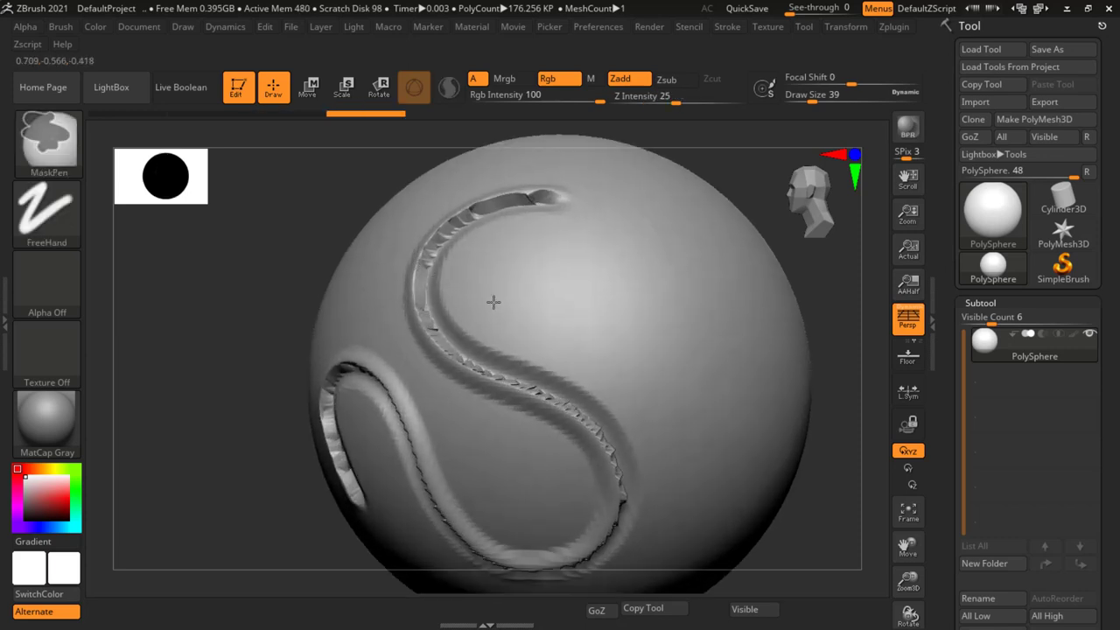
{"action": "key", "text": "ctrl+plus"}
{"action": "mouse_move", "coordinate": [512, 418]}
{"action": "right_mouse_down"}
{"action": "mouse_move", "coordinate": [550, 408]}
{"action": "mouse_move", "coordinate": [476, 318]}
{"action": "mouse_move", "coordinate": [582, 444]}
{"action": "mouse_move", "coordinate": [575, 404]}
{"action": "right_mouse_up"}
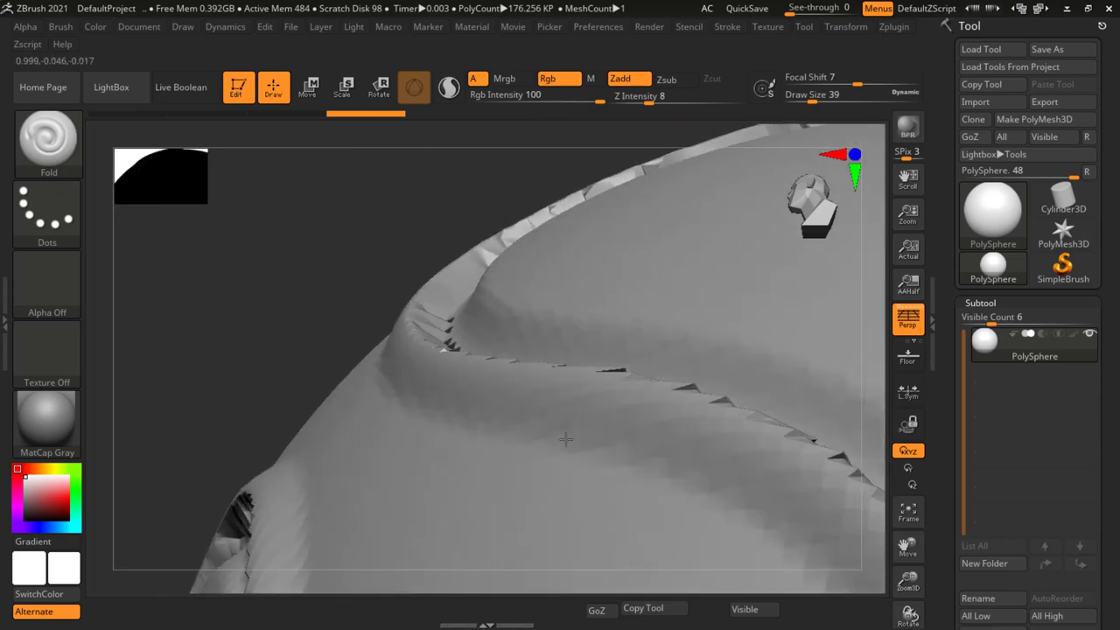
{"action": "right_click_drag", "start_coordinate": [517, 363], "coordinate": [531, 349]}
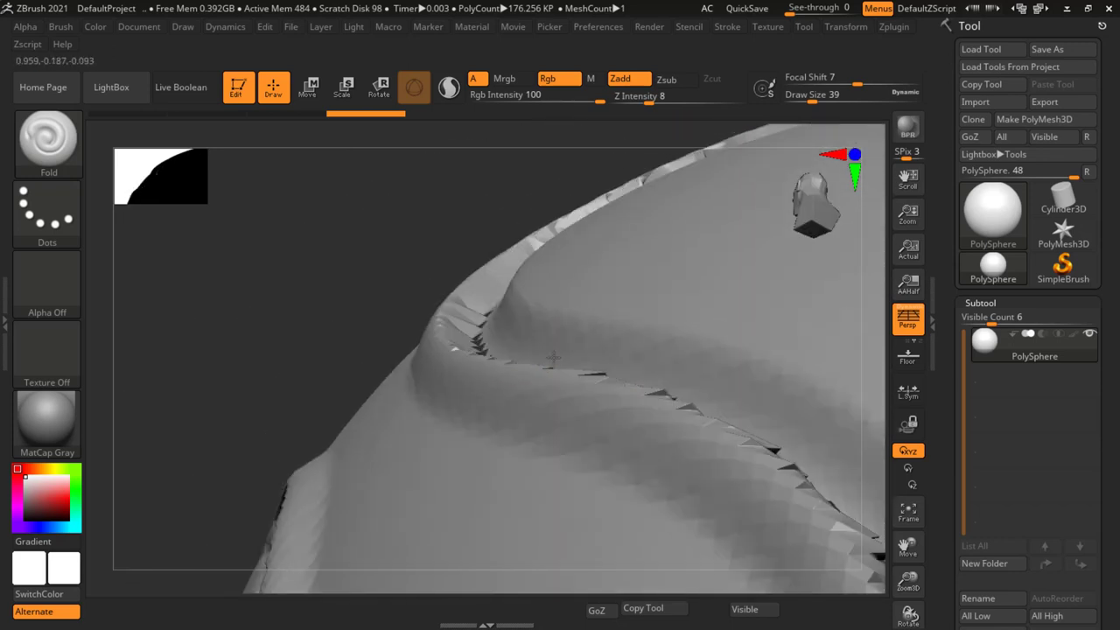
{"action": "left_click_drag", "start_coordinate": [479, 315], "coordinate": [560, 363]}
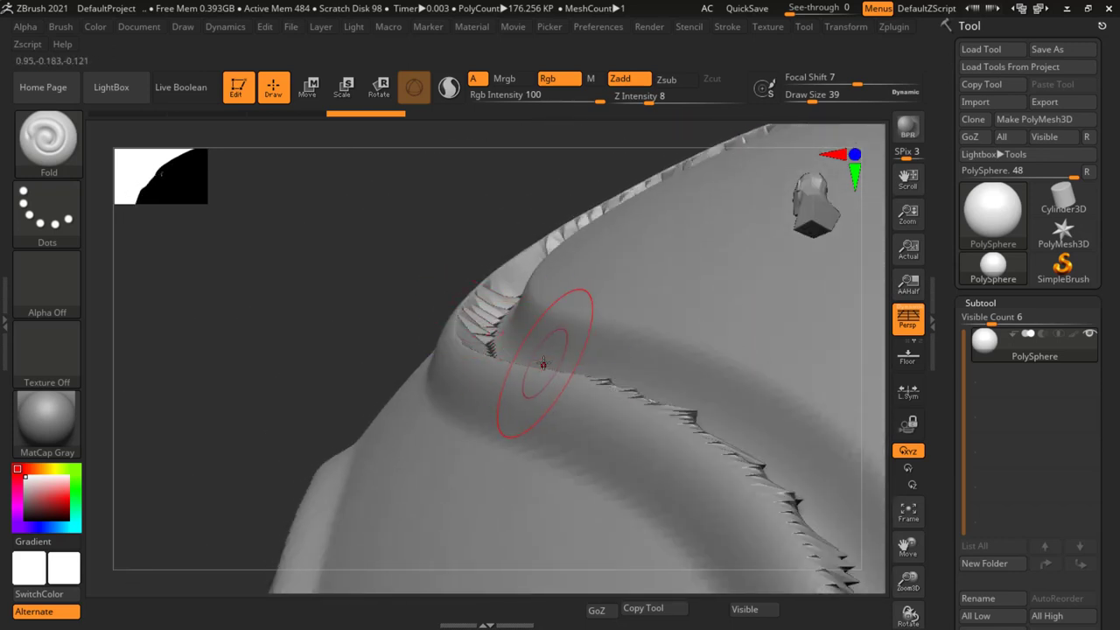
{"action": "mouse_move", "coordinate": [498, 335]}
{"action": "right_mouse_down"}
{"action": "mouse_move", "coordinate": [423, 268]}
{"action": "mouse_move", "coordinate": [350, 288]}
{"action": "mouse_move", "coordinate": [428, 281]}
{"action": "right_mouse_up"}
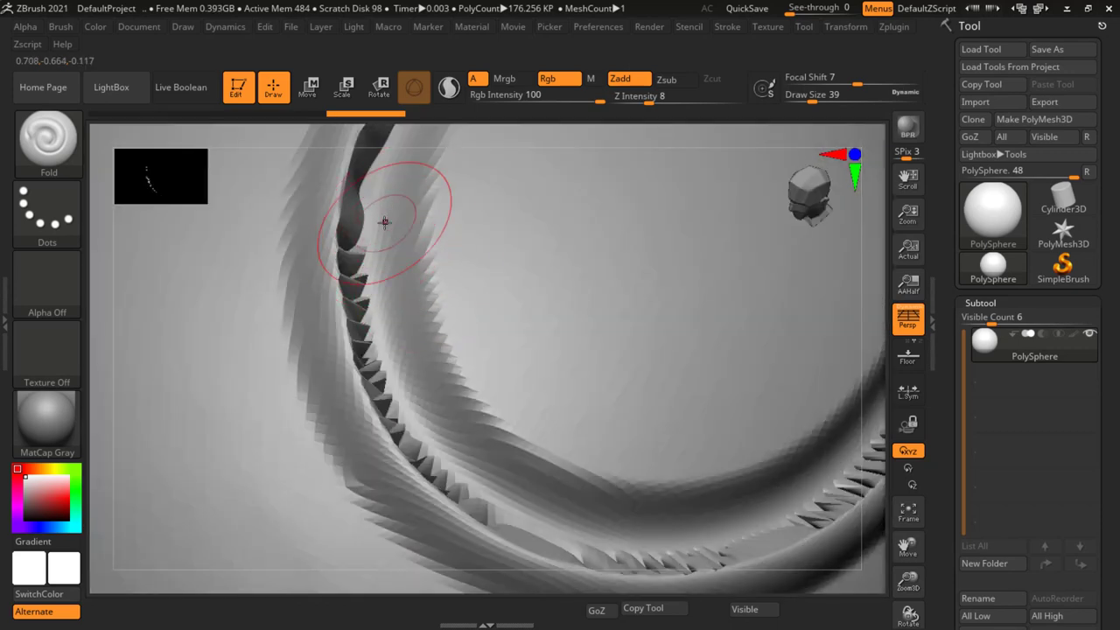
{"action": "right_click_drag", "start_coordinate": [596, 260], "coordinate": [612, 251]}
- Undo the S-shaped crease and carve a horizontal fold crease across the sphere instead
{"action": "key", "text": "f"}
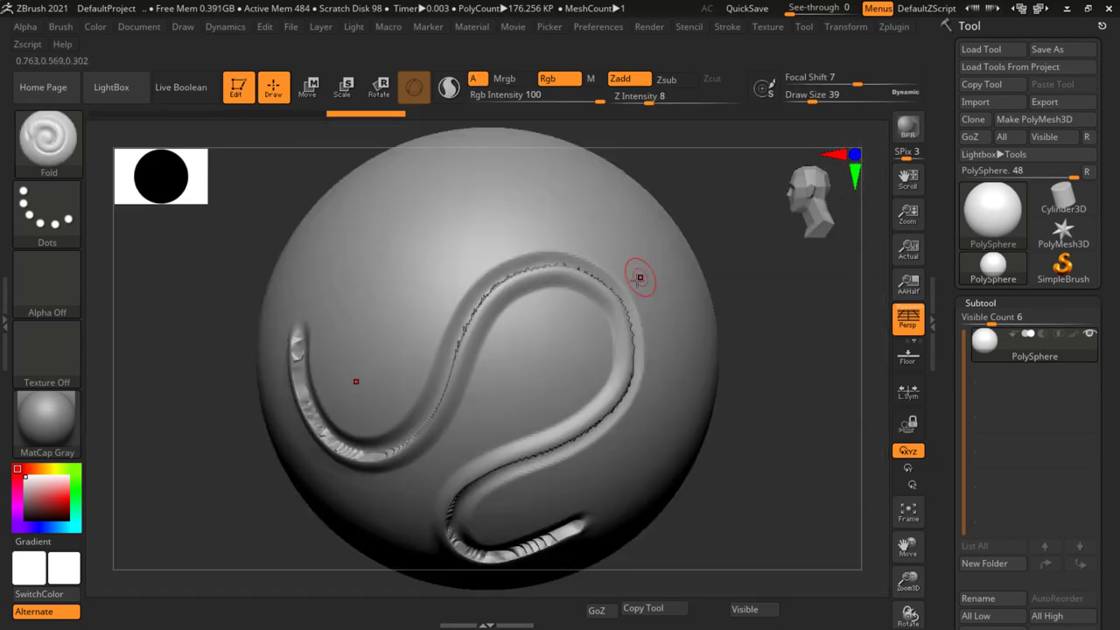
{"action": "key", "text": "ctrl+z"}
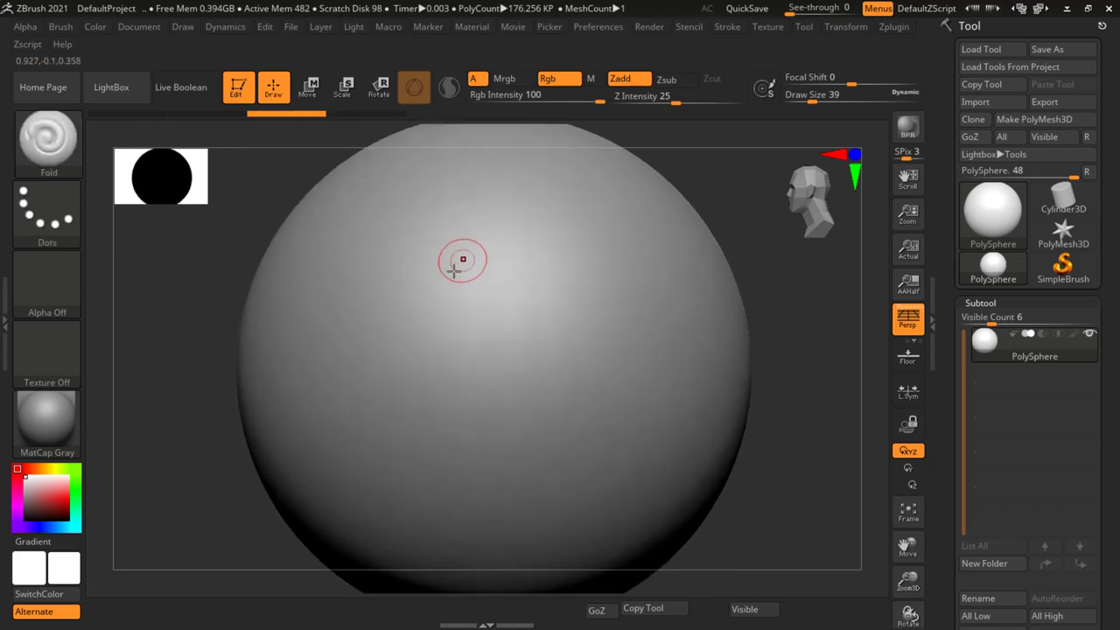
{"action": "left_click_drag", "start_coordinate": [312, 348], "coordinate": [716, 336]}
{"action": "mouse_move", "coordinate": [508, 430]}
{"action": "right_mouse_down"}
{"action": "mouse_move", "coordinate": [491, 409]}
{"action": "mouse_move", "coordinate": [324, 395]}
{"action": "mouse_move", "coordinate": [406, 430]}
{"action": "right_mouse_up"}
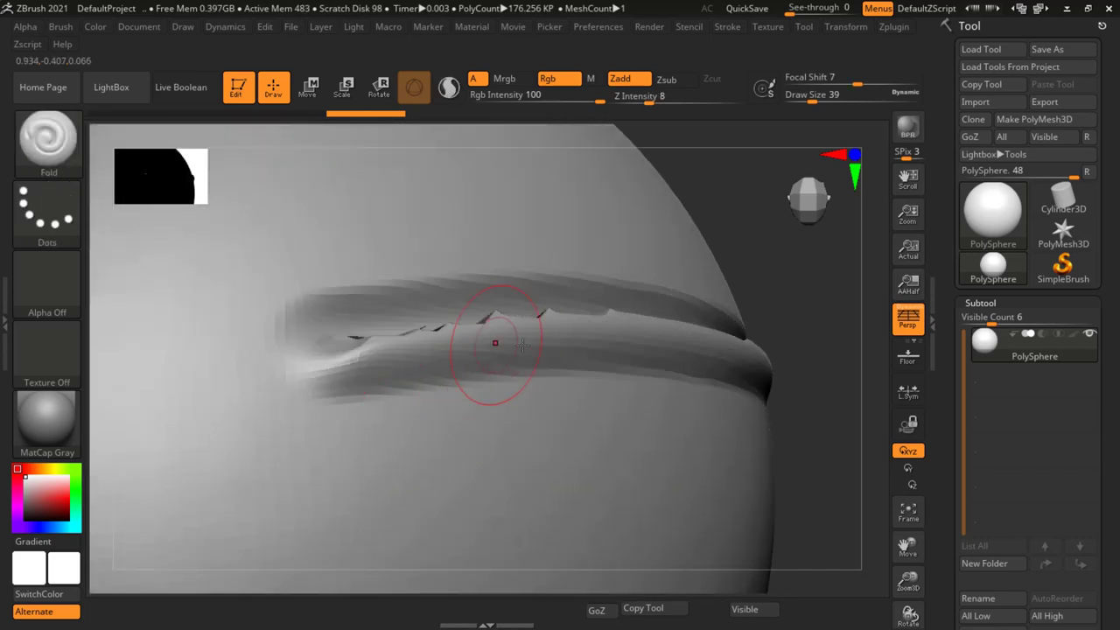
{"action": "right_click_drag", "start_coordinate": [433, 376], "coordinate": [445, 401]}
{"action": "mouse_move", "coordinate": [470, 347]}
{"action": "right_mouse_down"}
{"action": "mouse_move", "coordinate": [522, 297]}
{"action": "mouse_move", "coordinate": [488, 297]}
{"action": "mouse_move", "coordinate": [620, 267]}
{"action": "right_mouse_up"}
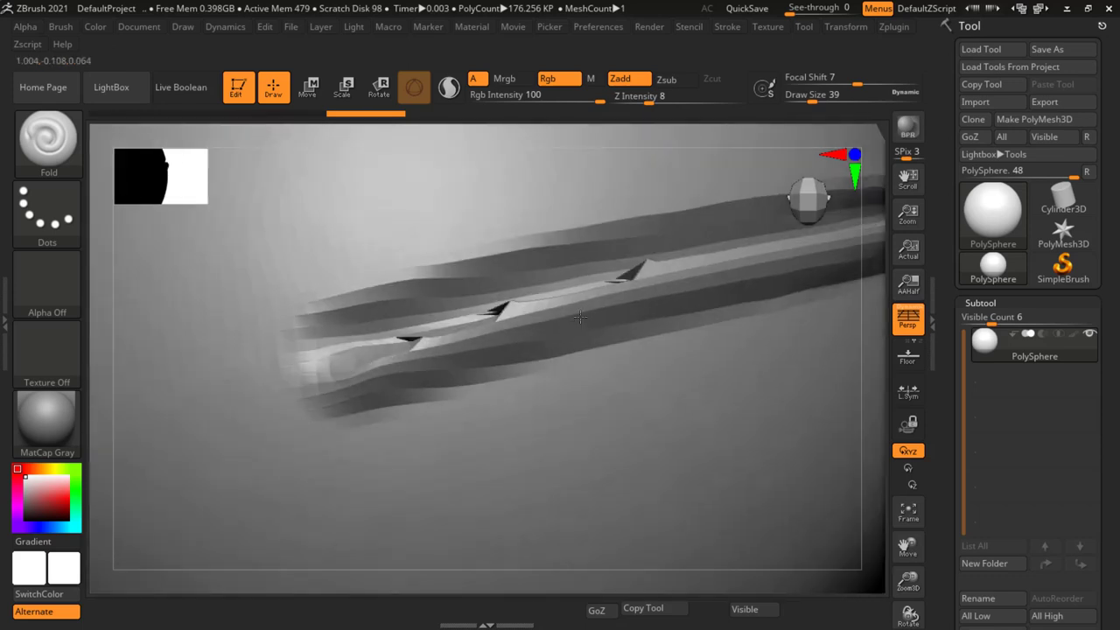
- Shift-smooth along the horizontal groove until its torn ends and edges soften away
{"action": "key", "text": "shift"}
{"action": "key", "text": "shift"}
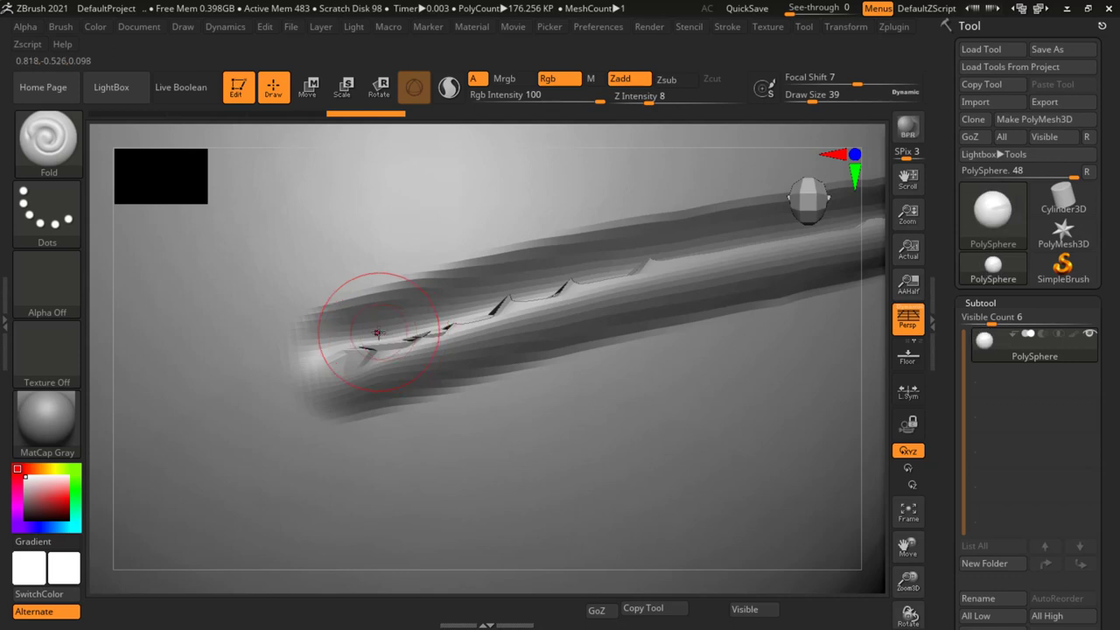
{"action": "key", "text": "shift"}
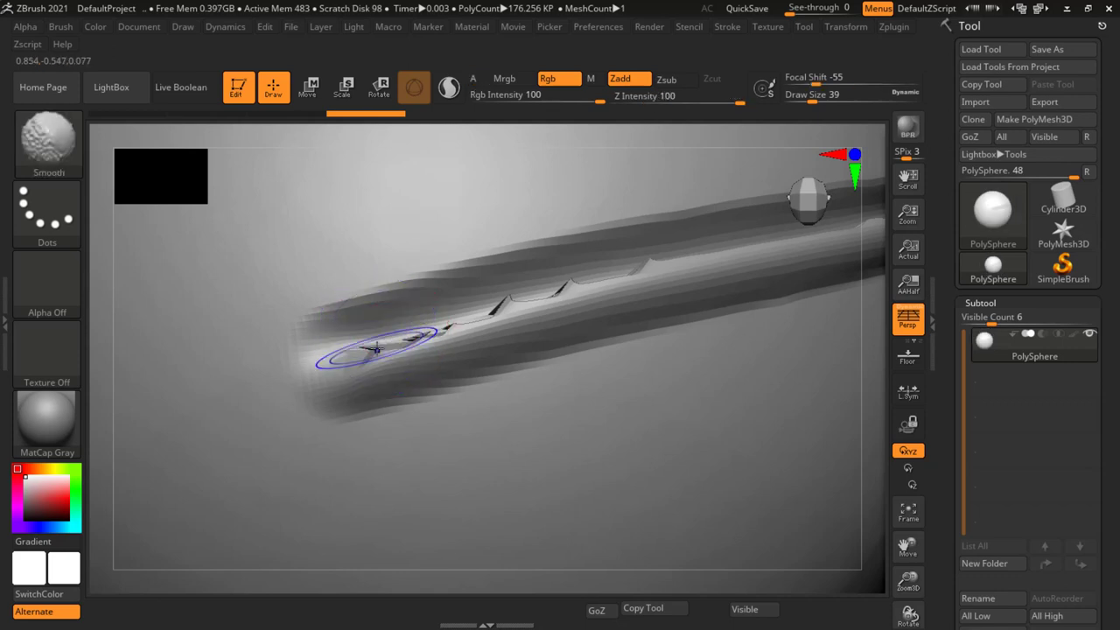
{"action": "left_click_drag", "start_coordinate": [390, 326], "coordinate": [627, 275], "text": "shift"}
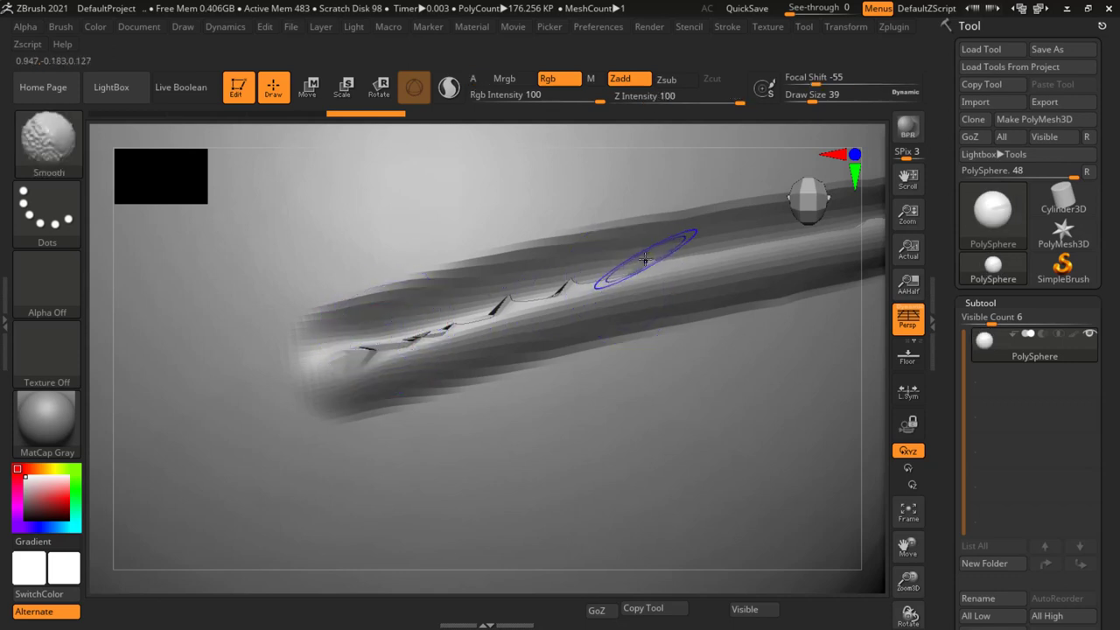
{"action": "left_click_drag", "start_coordinate": [645, 260], "coordinate": [333, 367], "text": "shift"}
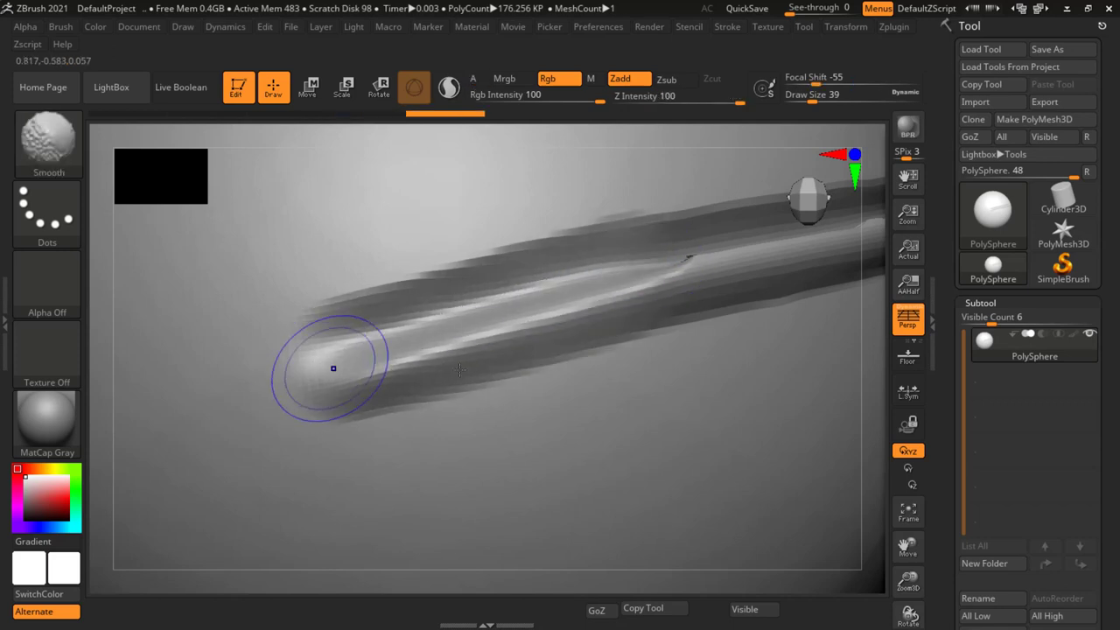
{"action": "key", "text": "ctrl"}
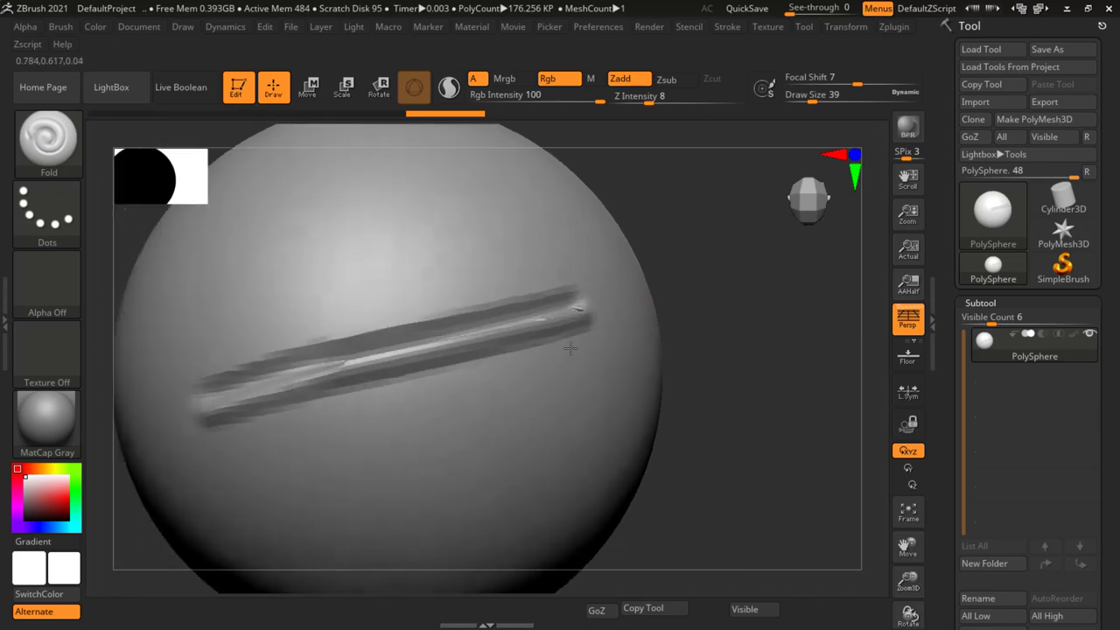
{"action": "right_click_drag", "start_coordinate": [634, 367], "coordinate": [582, 306]}
{"action": "left_click_drag", "start_coordinate": [582, 306], "coordinate": [297, 383], "text": "shift"}
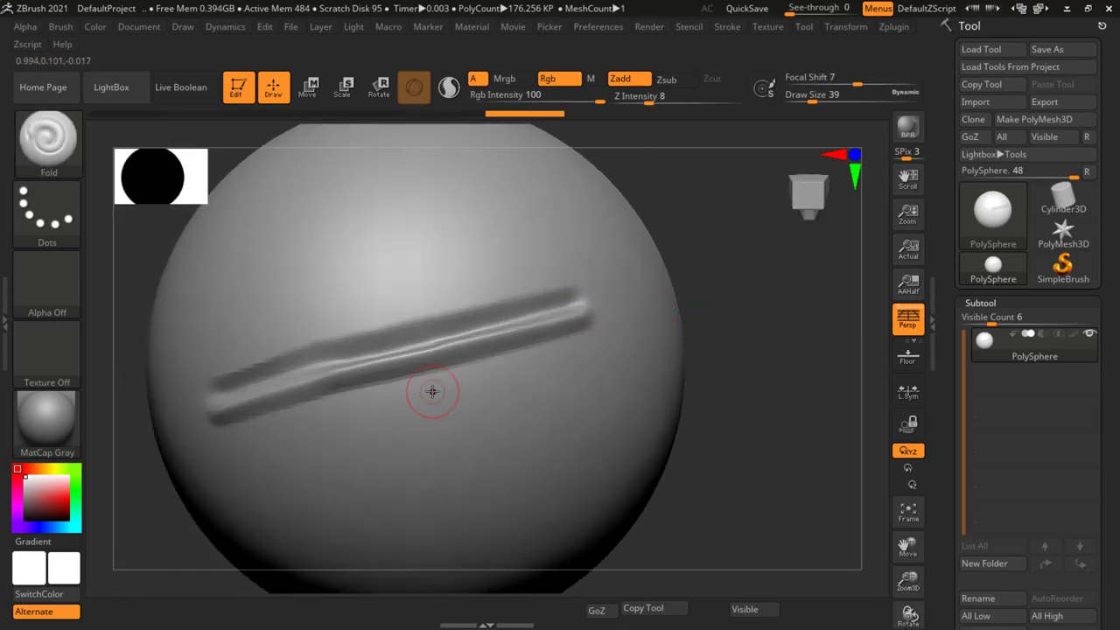
{"action": "right_click_drag", "start_coordinate": [433, 393], "coordinate": [493, 343]}
{"action": "right_click_drag", "start_coordinate": [470, 306], "coordinate": [533, 344]}
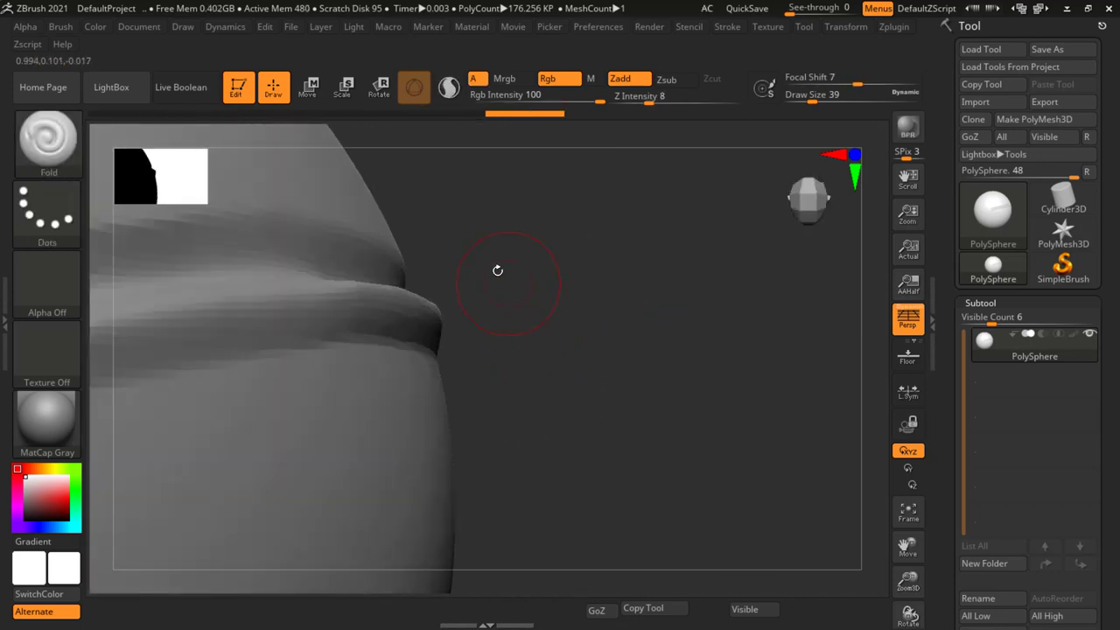
{"action": "right_click_drag", "start_coordinate": [496, 268], "coordinate": [631, 315]}
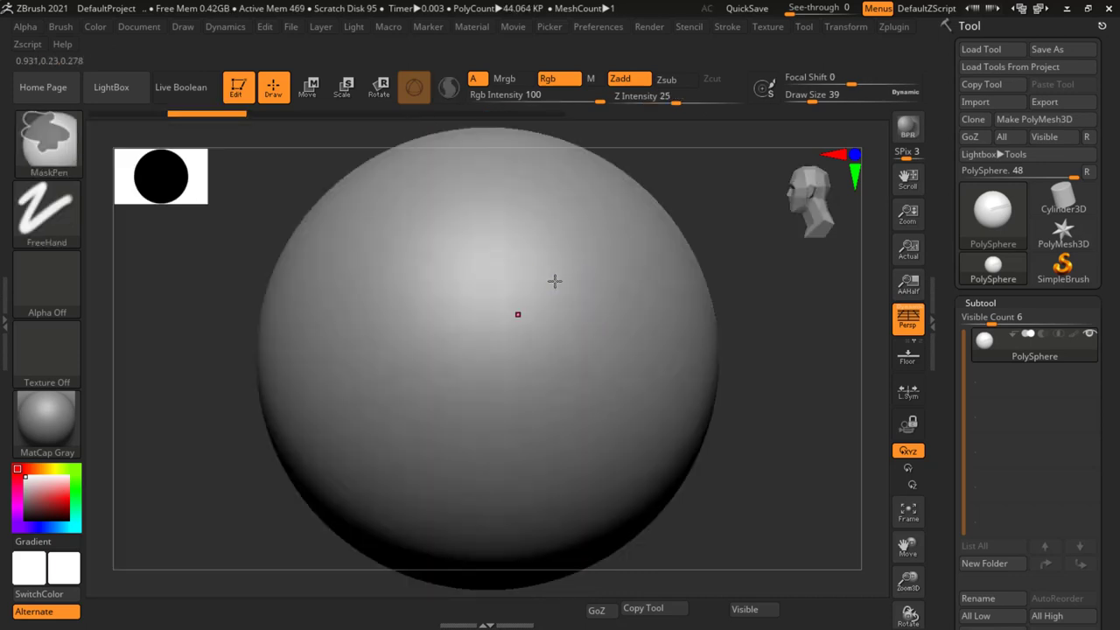
- Lay a straight Fold crease band across the middle of the sphere
{"action": "key", "text": "ctrl"}
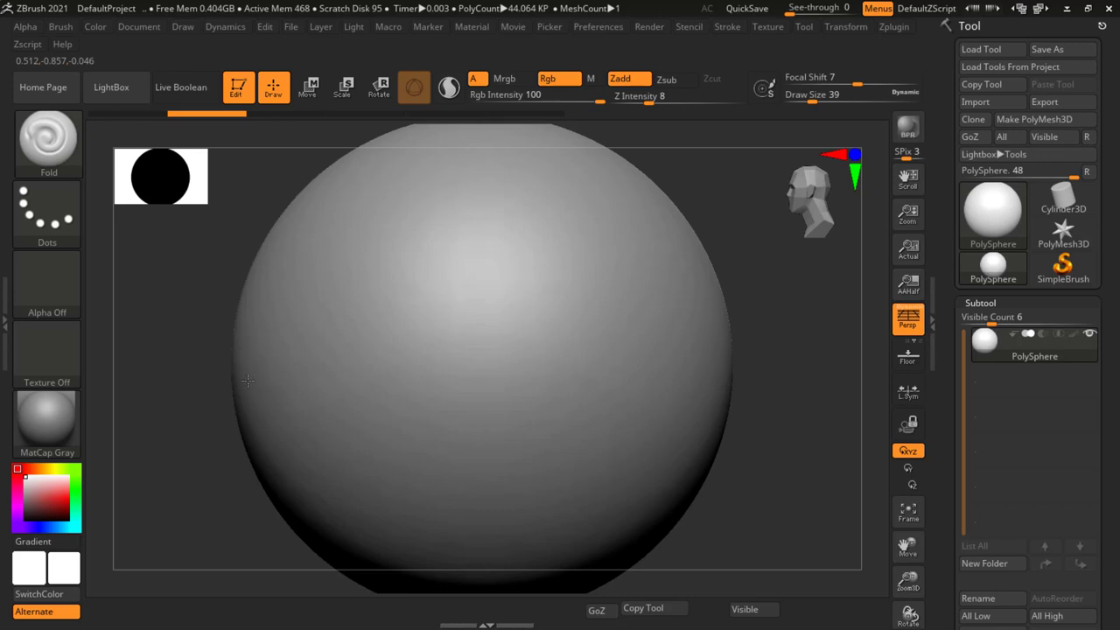
{"action": "left_click_drag", "start_coordinate": [501, 385], "coordinate": [664, 379]}
{"action": "left_click_drag", "start_coordinate": [733, 380], "coordinate": [745, 379]}
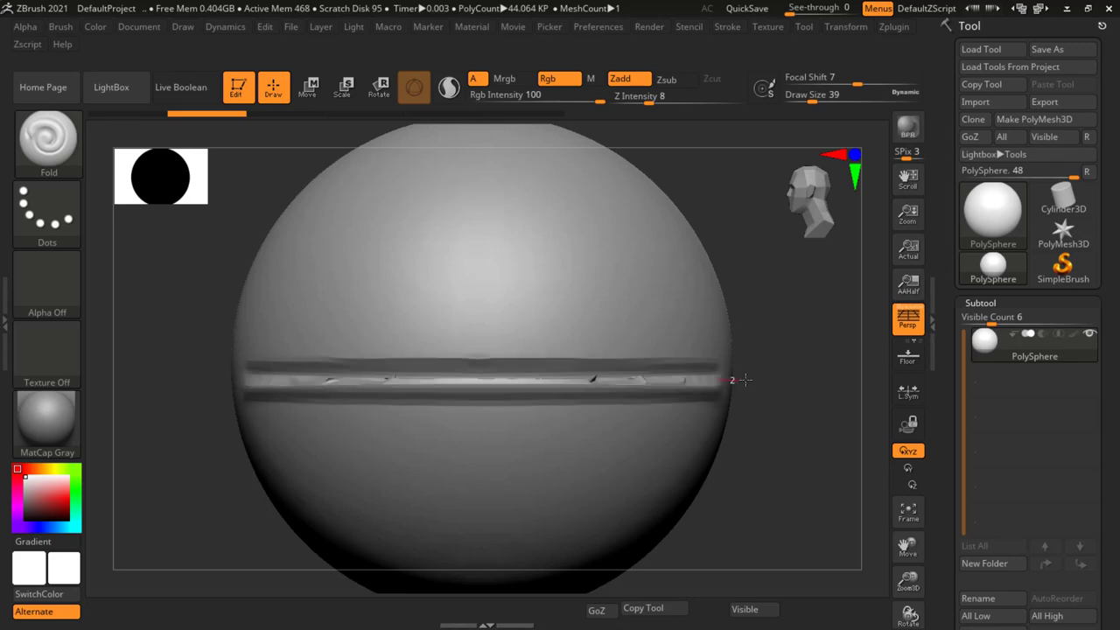
{"action": "mouse_move", "coordinate": [741, 452]}
{"action": "left_mouse_down"}
{"action": "mouse_move", "coordinate": [641, 403]}
{"action": "mouse_move", "coordinate": [675, 400]}
{"action": "mouse_move", "coordinate": [493, 377]}
{"action": "mouse_move", "coordinate": [555, 395]}
{"action": "left_mouse_up"}
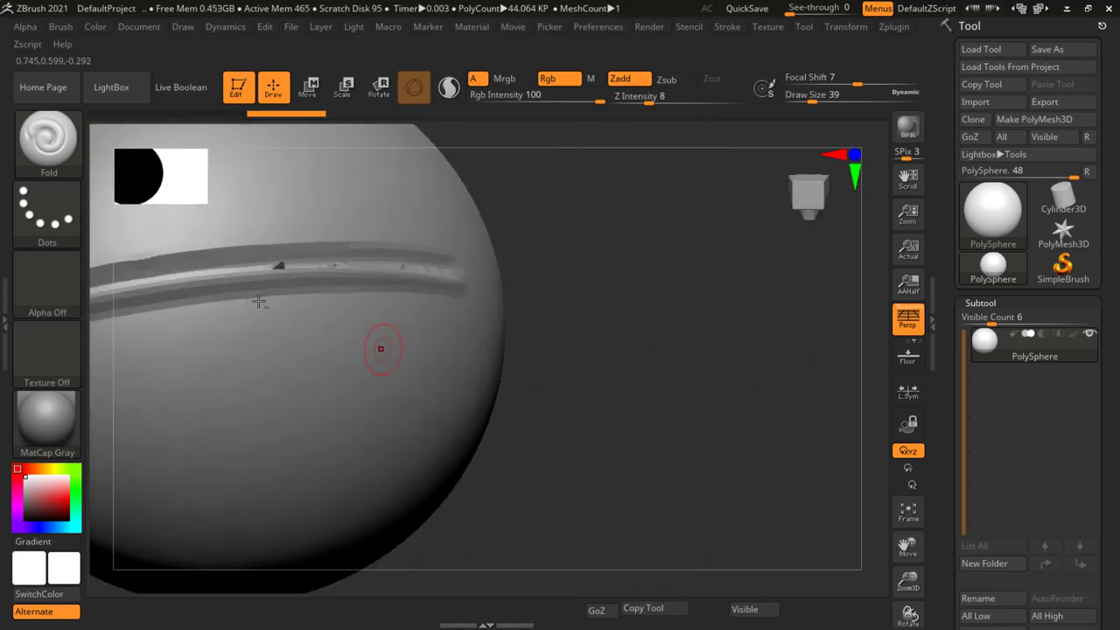
{"action": "key", "text": "f"}
{"action": "right_click_drag", "start_coordinate": [573, 358], "coordinate": [499, 421]}
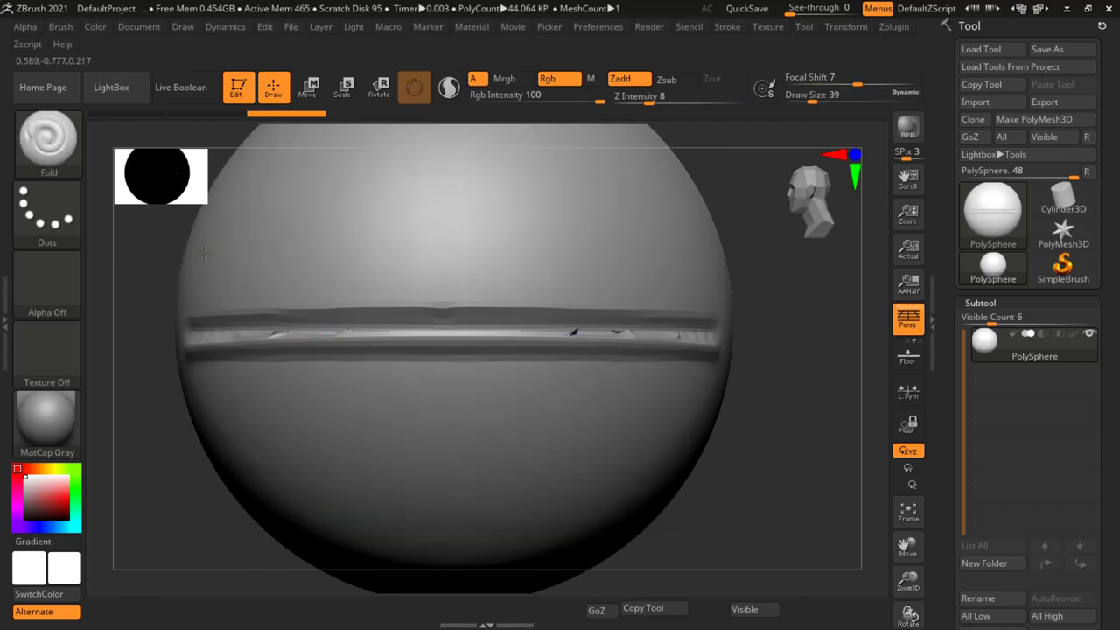
- Cut a second, lower horizontal crease band with a Lazy line stroke and frame the sphere
{"action": "left_click_drag", "start_coordinate": [358, 243], "coordinate": [773, 251]}
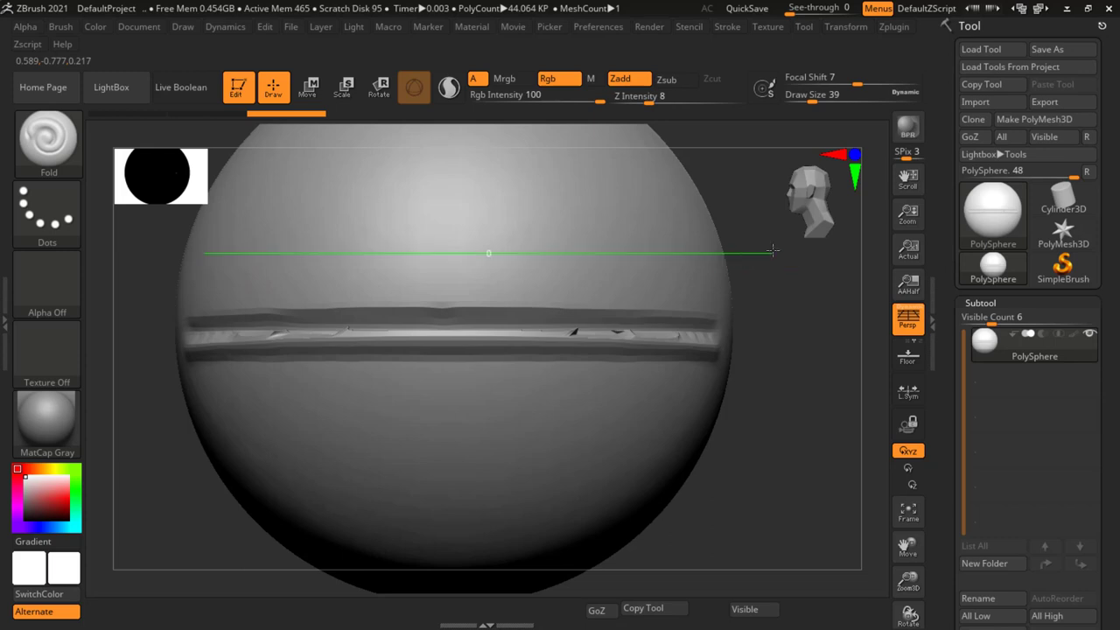
{"action": "left_click_drag", "start_coordinate": [805, 246], "coordinate": [780, 254]}
{"action": "mouse_move", "coordinate": [763, 254]}
{"action": "left_mouse_down", "text": "ctrl+shift"}
{"action": "mouse_move", "coordinate": [726, 353]}
{"action": "mouse_move", "coordinate": [722, 499]}
{"action": "mouse_move", "coordinate": [730, 302]}
{"action": "mouse_move", "coordinate": [737, 448]}
{"action": "left_mouse_up", "text": "ctrl+shift"}
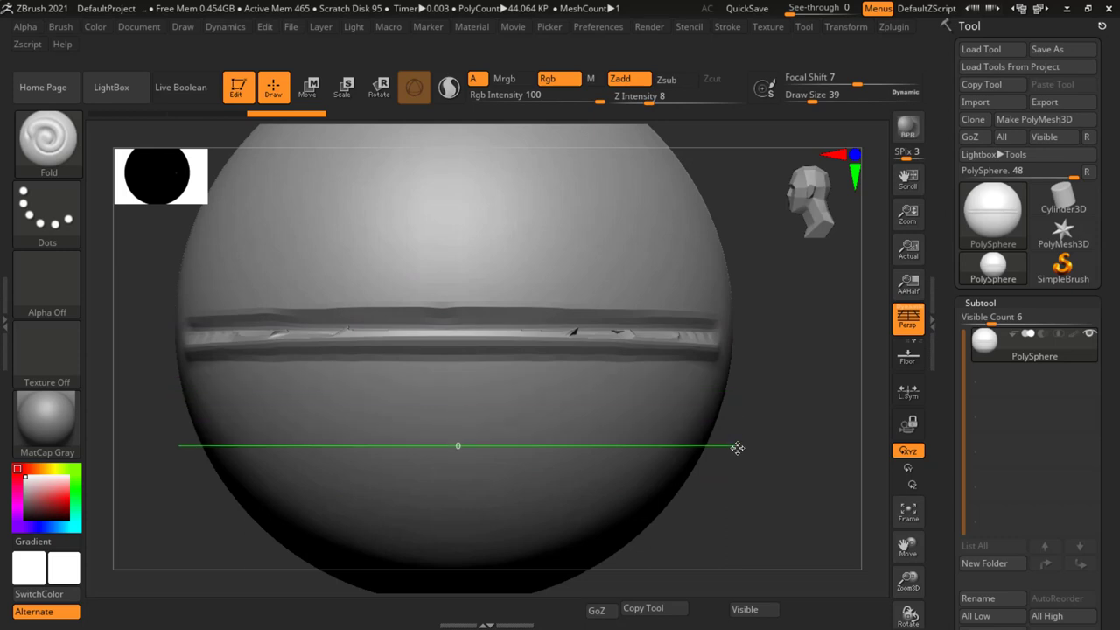
{"action": "left_click_drag", "start_coordinate": [737, 448], "coordinate": [737, 449], "text": "ctrl+shift"}
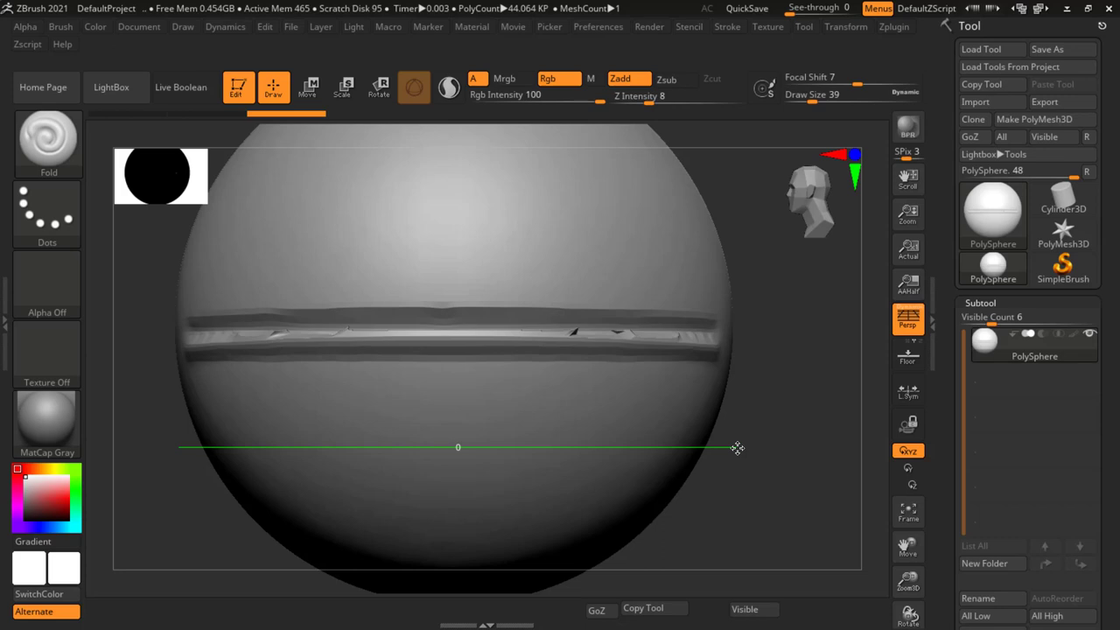
{"action": "left_click_drag", "start_coordinate": [737, 449], "coordinate": [737, 448], "text": "ctrl+shift"}
{"action": "mouse_move", "coordinate": [740, 513]}
{"action": "left_mouse_down"}
{"action": "mouse_move", "coordinate": [726, 454]}
{"action": "mouse_move", "coordinate": [753, 437]}
{"action": "mouse_move", "coordinate": [749, 406]}
{"action": "left_mouse_up"}
{"action": "key", "text": "f"}
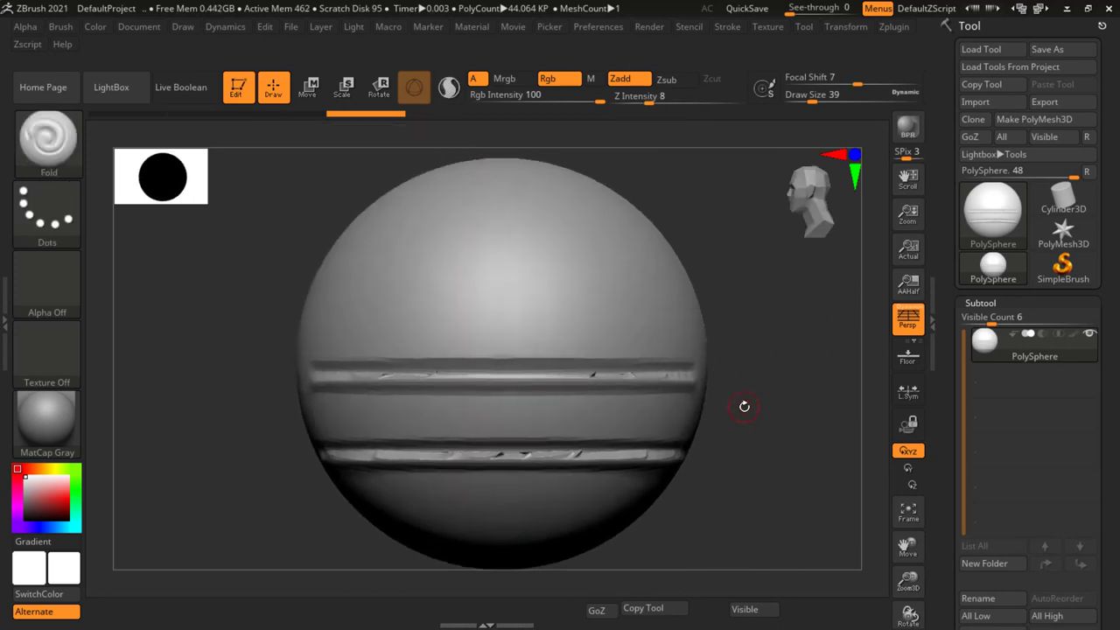
{"action": "left_click", "coordinate": [111, 87]}
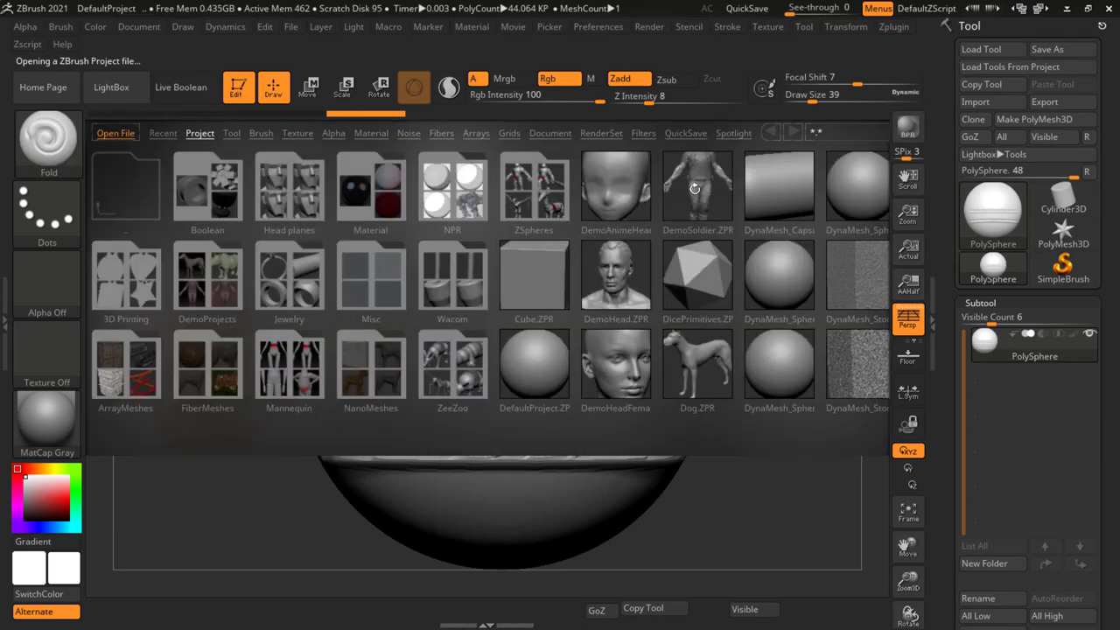
- Load DemoSoldier.ZPR from the LightBox Project tab, answering the save-changes prompt
{"action": "double_click", "coordinate": [705, 186]}
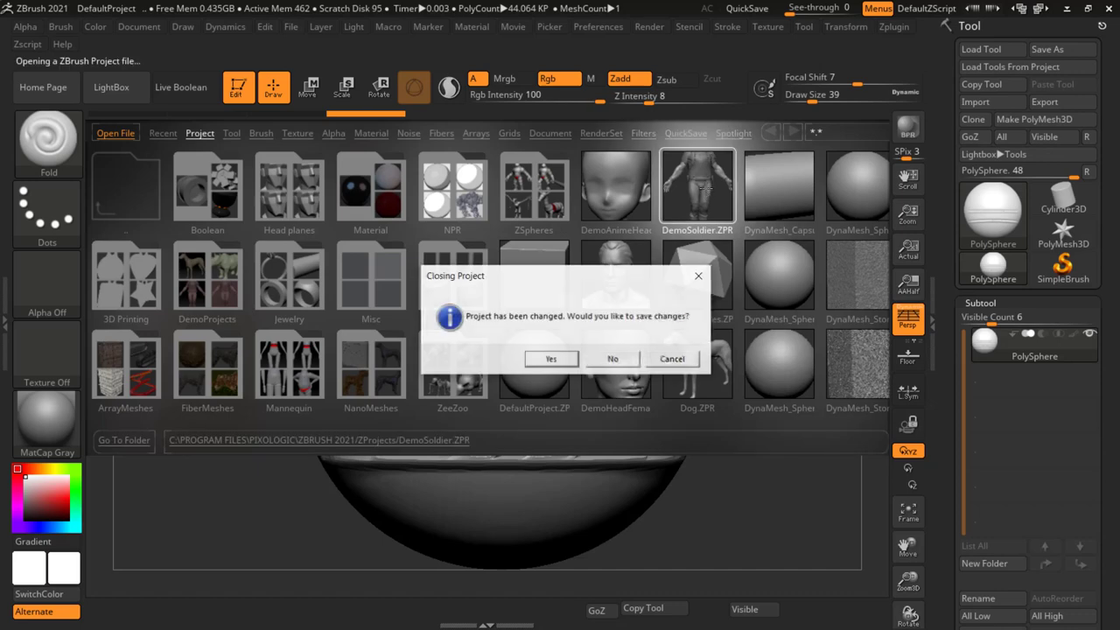
{"action": "left_click", "coordinate": [614, 359]}
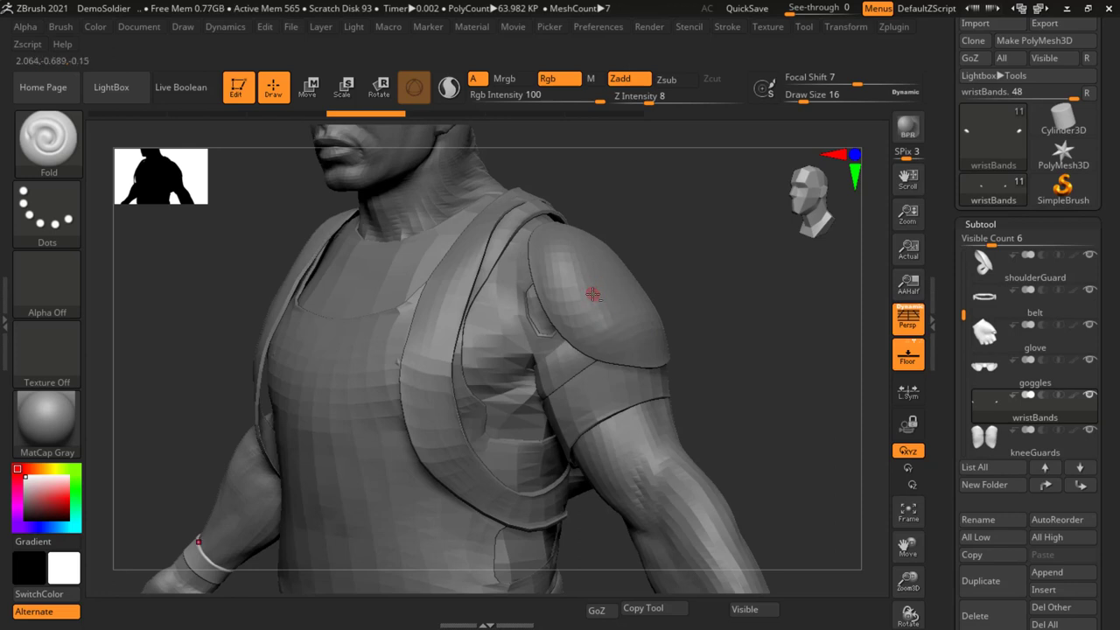
- Solo the shoulderGuard subtool and subdivide it twice to about 1.882 million polygons
{"action": "left_click", "coordinate": [592, 295], "text": "alt"}
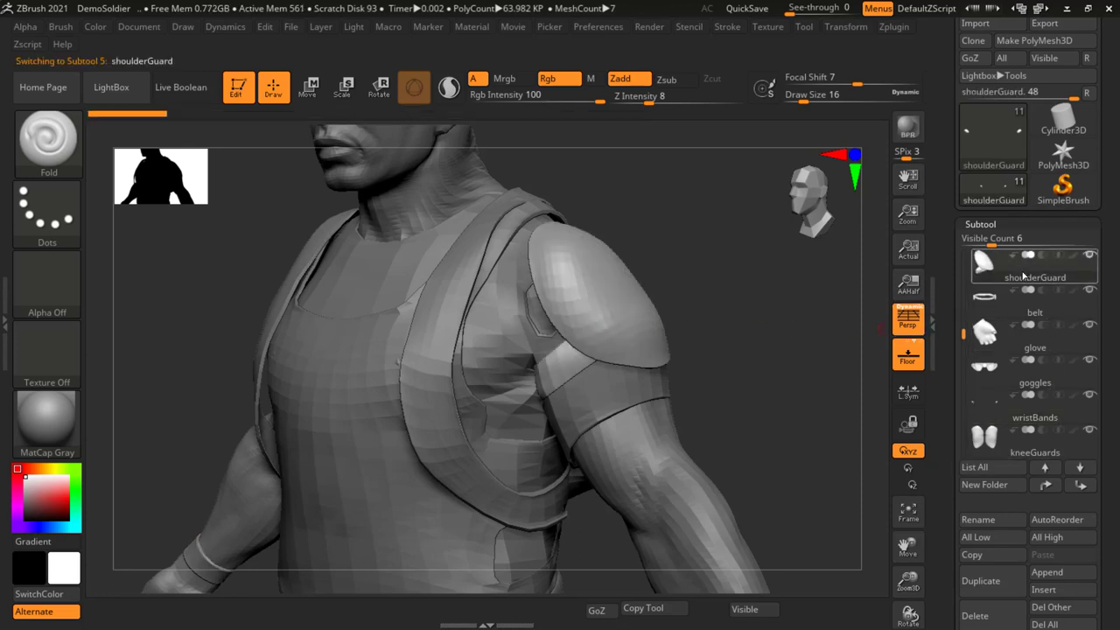
{"action": "key", "text": "shift"}
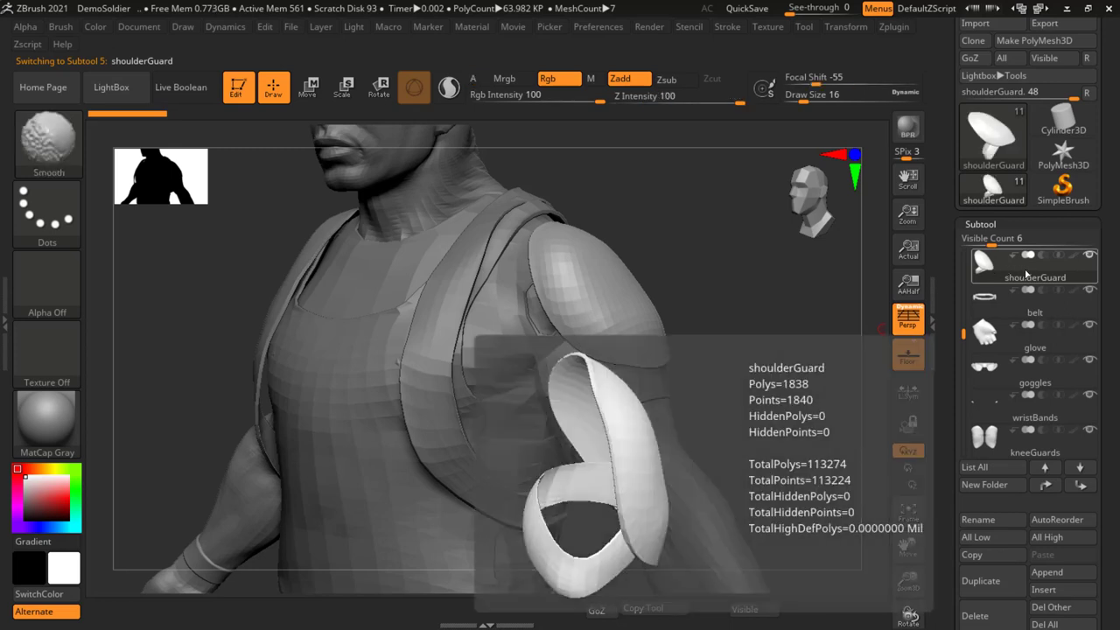
{"action": "key", "text": "f"}
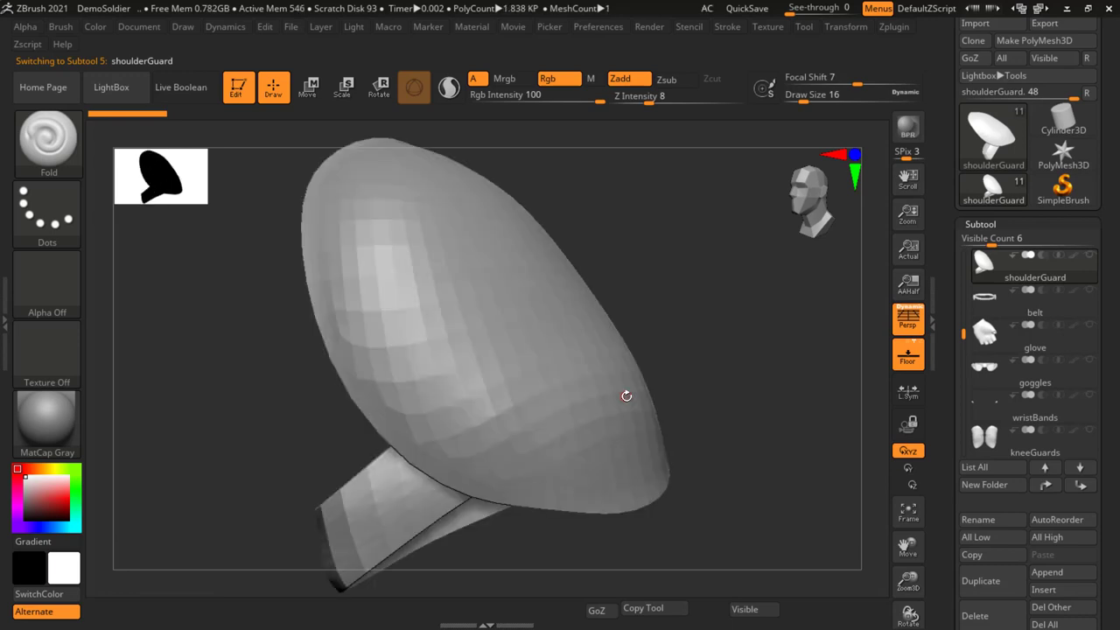
{"action": "left_click_drag", "start_coordinate": [682, 369], "coordinate": [670, 368]}
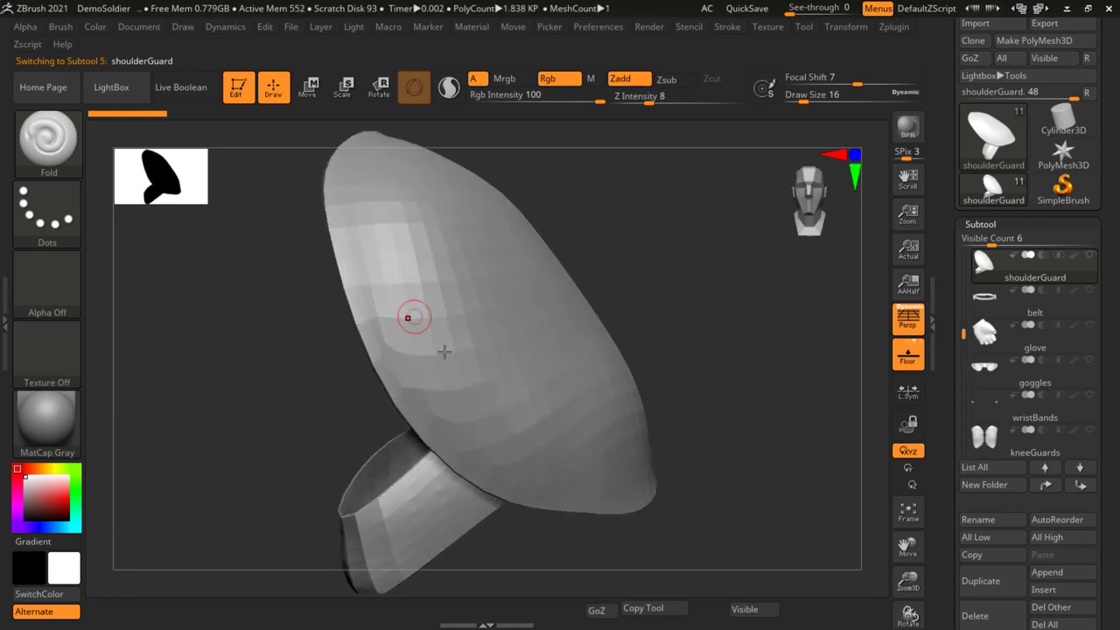
{"action": "mouse_move", "coordinate": [703, 315]}
{"action": "left_mouse_down"}
{"action": "mouse_move", "coordinate": [693, 325]}
{"action": "mouse_move", "coordinate": [688, 313]}
{"action": "mouse_move", "coordinate": [705, 321]}
{"action": "left_mouse_up"}
{"action": "key", "text": "ctrl+d"}
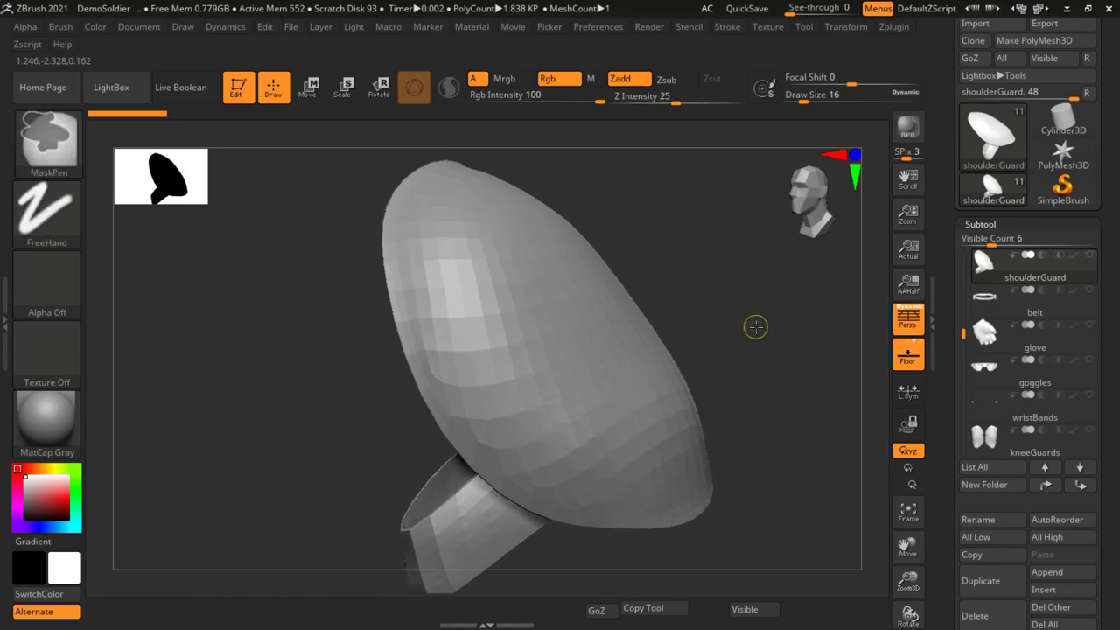
{"action": "key", "text": "ctrl+d"}
{"action": "key", "text": "ctrl+d"}
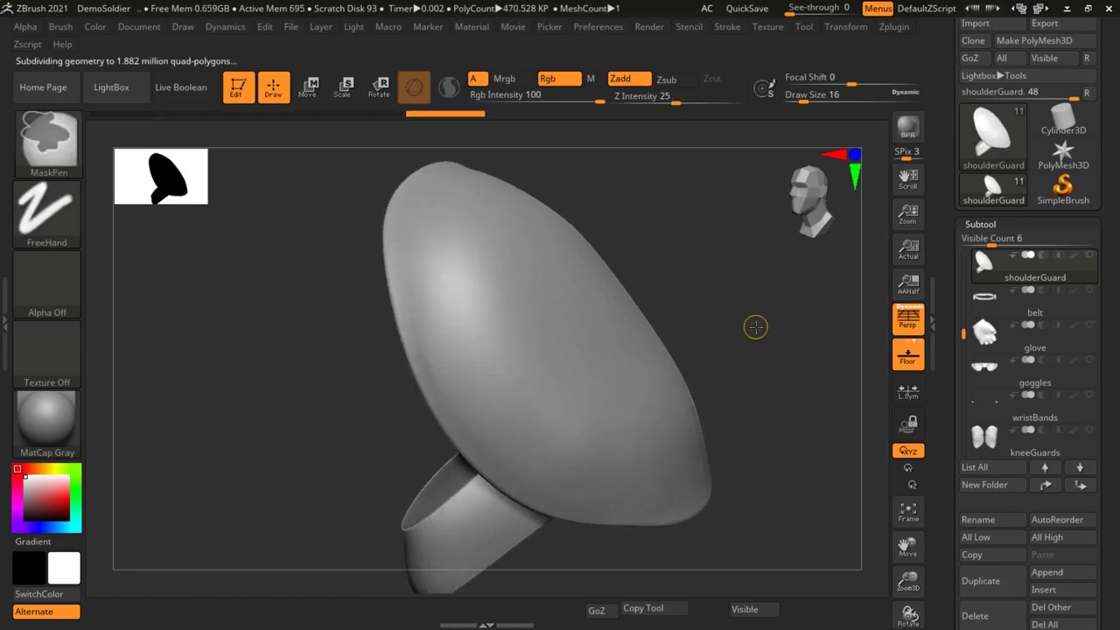
{"action": "left_click_drag", "start_coordinate": [681, 299], "coordinate": [679, 271], "text": "shift"}
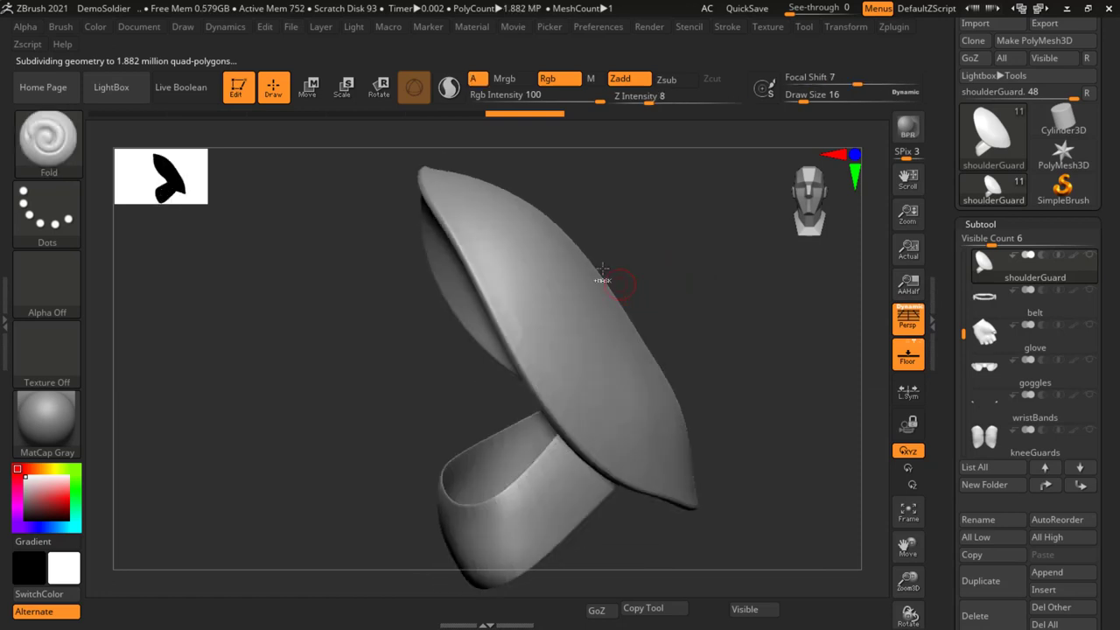
- Work Fold creases along the shoulderGuard rim at Draw Size 11, then raise it to 17
{"action": "left_click_drag", "start_coordinate": [601, 275], "coordinate": [608, 320]}
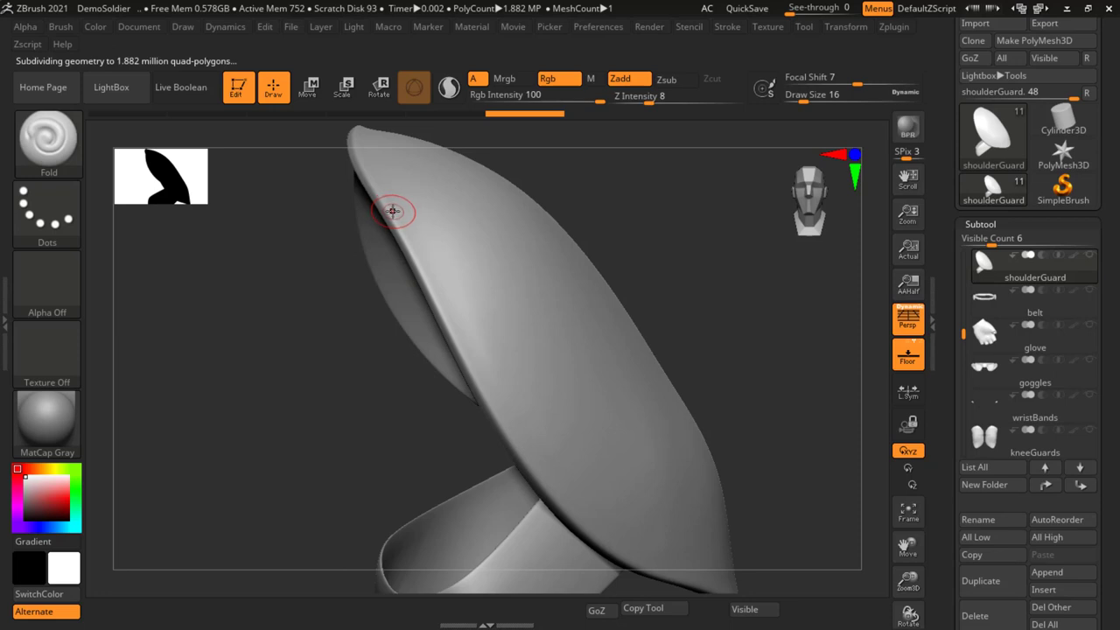
{"action": "key", "text": "s"}
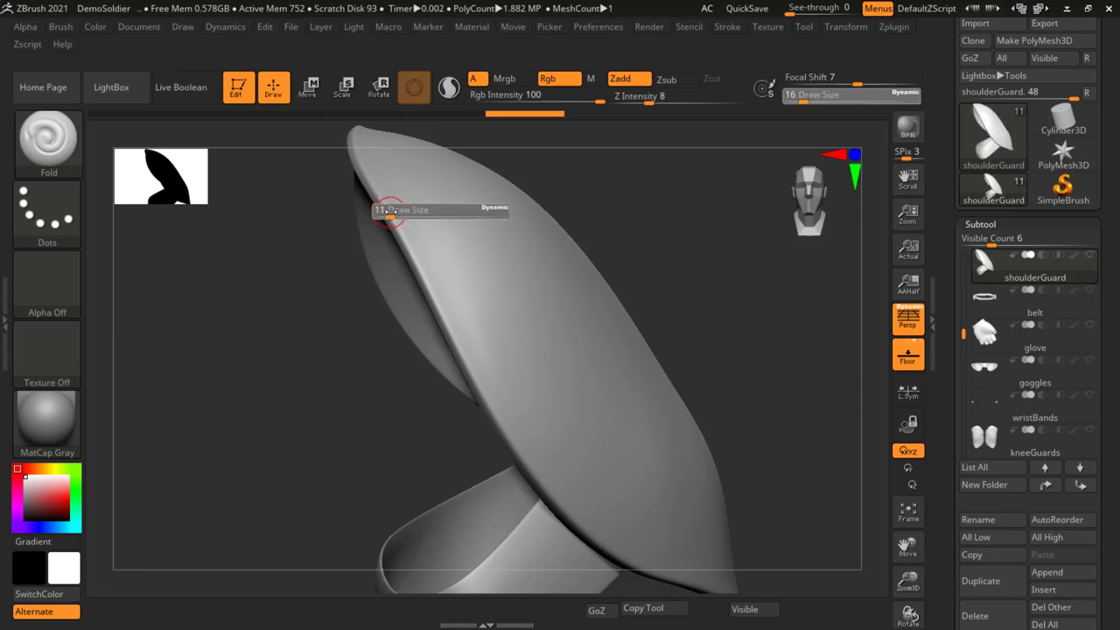
{"action": "left_click_drag", "start_coordinate": [389, 210], "coordinate": [390, 211]}
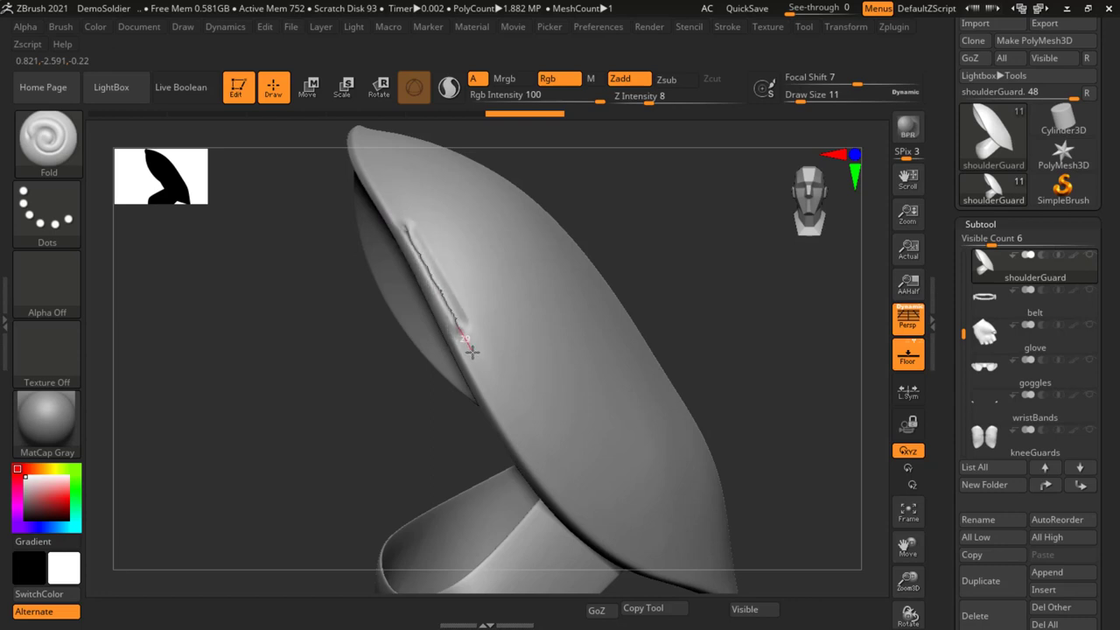
{"action": "mouse_move", "coordinate": [512, 436]}
{"action": "right_mouse_down"}
{"action": "mouse_move", "coordinate": [571, 393]}
{"action": "mouse_move", "coordinate": [668, 395]}
{"action": "mouse_move", "coordinate": [464, 435]}
{"action": "right_mouse_up"}
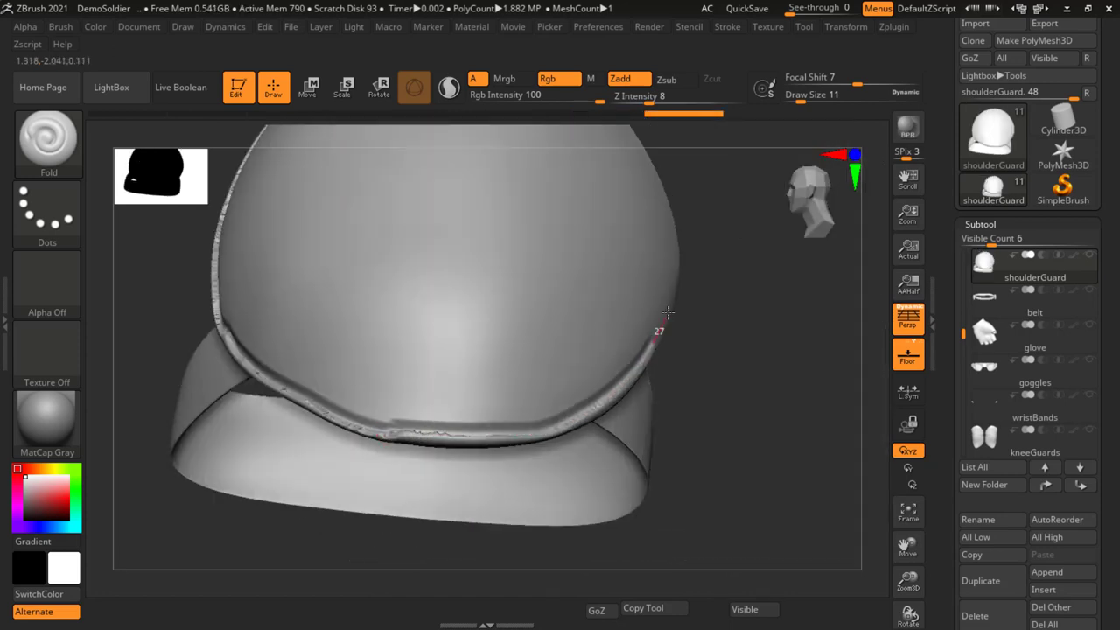
{"action": "right_click_drag", "start_coordinate": [657, 327], "coordinate": [578, 420]}
{"action": "right_click_drag", "start_coordinate": [623, 105], "coordinate": [694, 359]}
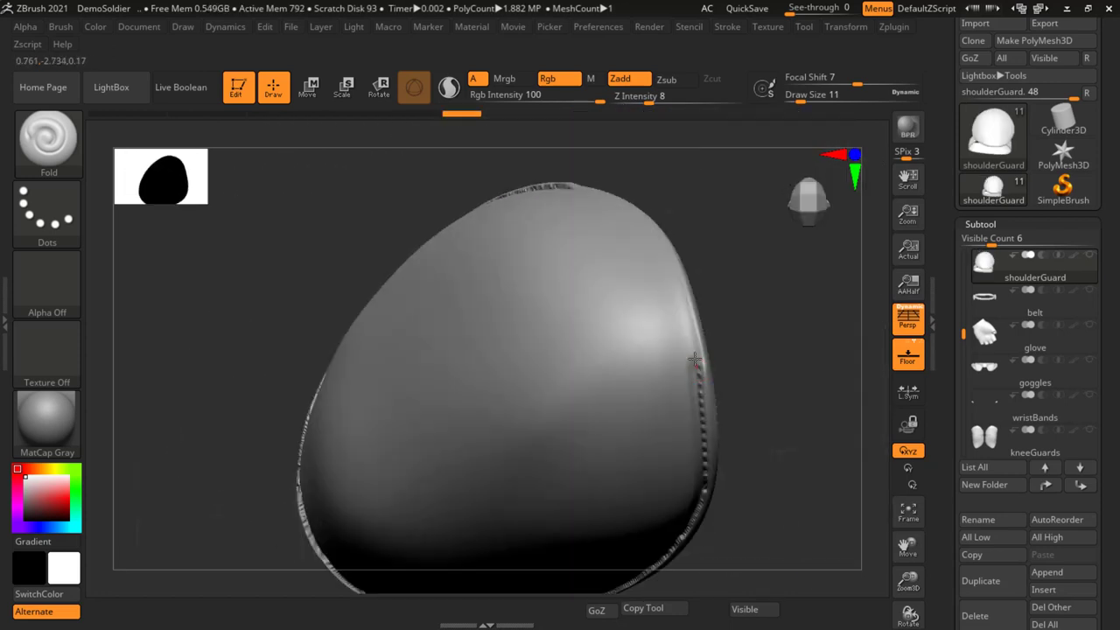
{"action": "right_click_drag", "start_coordinate": [600, 192], "coordinate": [740, 350]}
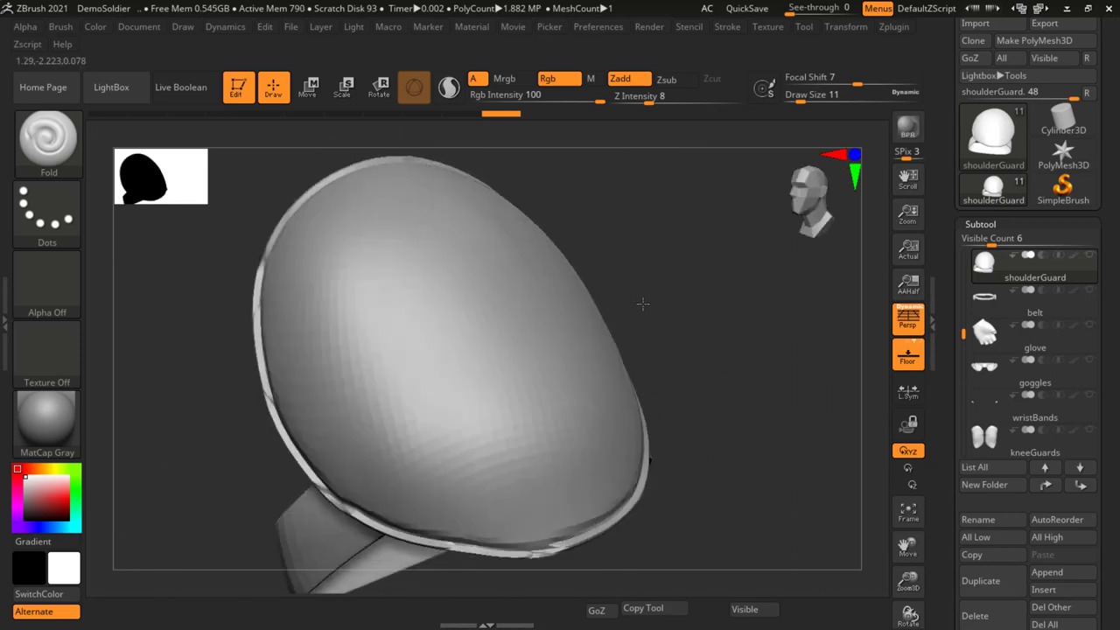
{"action": "scroll", "coordinate": [351, 280], "scroll_direction": "up", "scroll_amount": 5}
{"action": "key", "text": "s"}
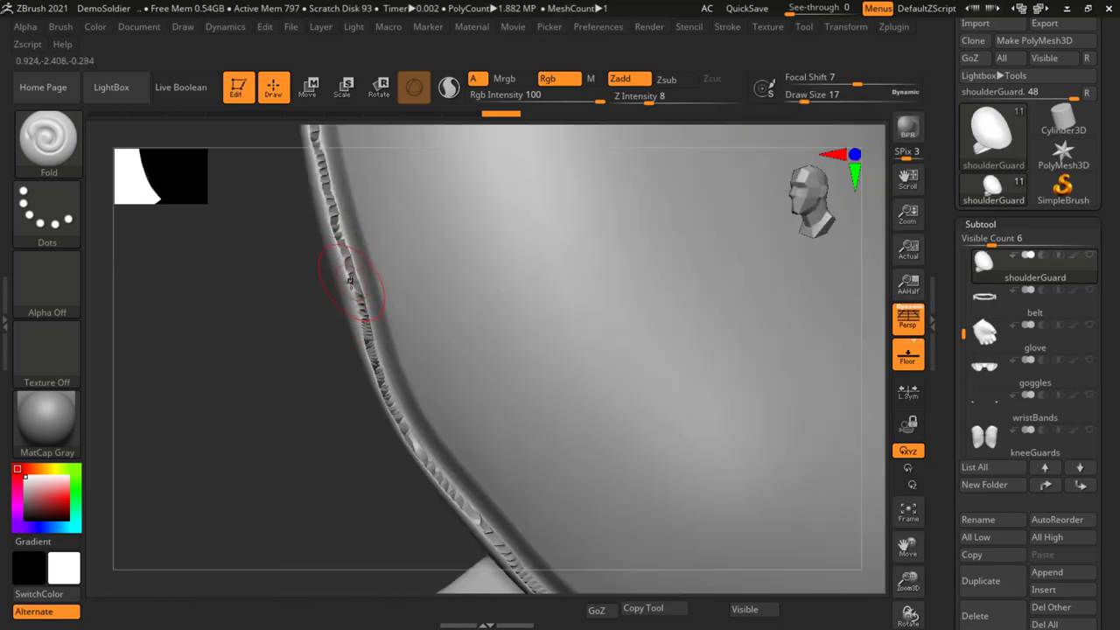
- Smooth the crumpled crease detail on the shoulderGuard rim
{"action": "key", "text": "shift"}
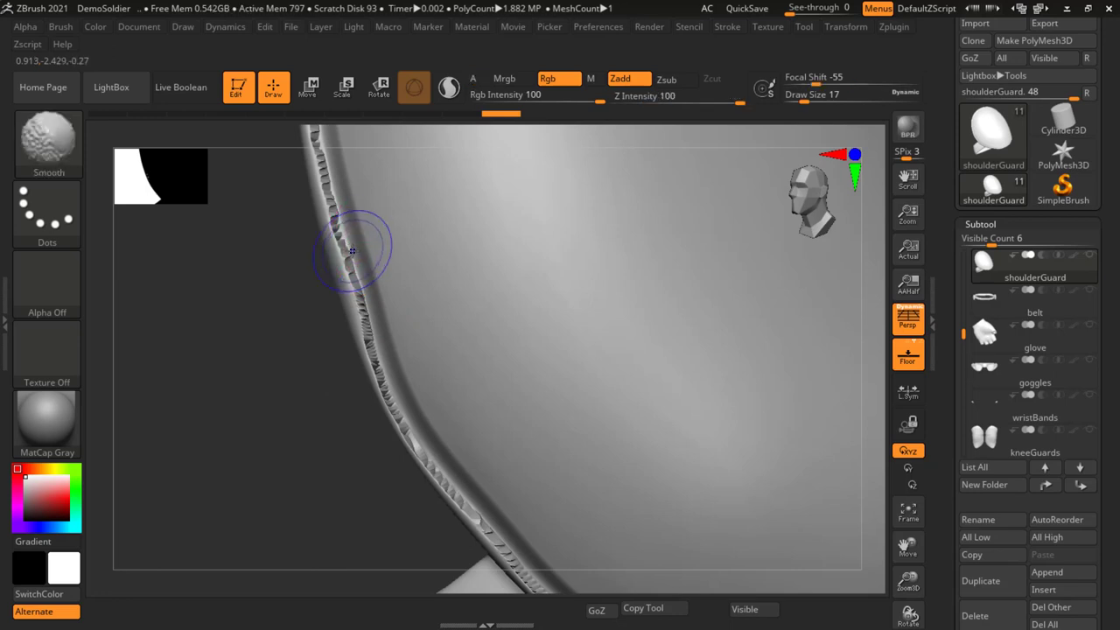
{"action": "left_click_drag", "start_coordinate": [355, 240], "coordinate": [365, 260], "text": "shift"}
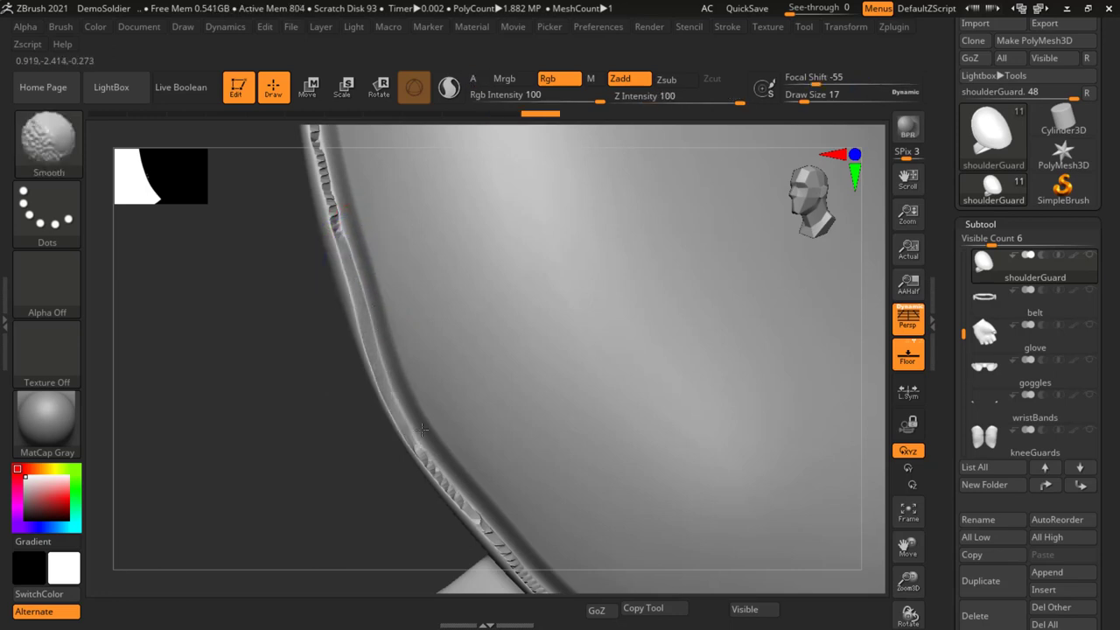
{"action": "right_click_drag", "start_coordinate": [520, 567], "coordinate": [354, 299], "text": "alt"}
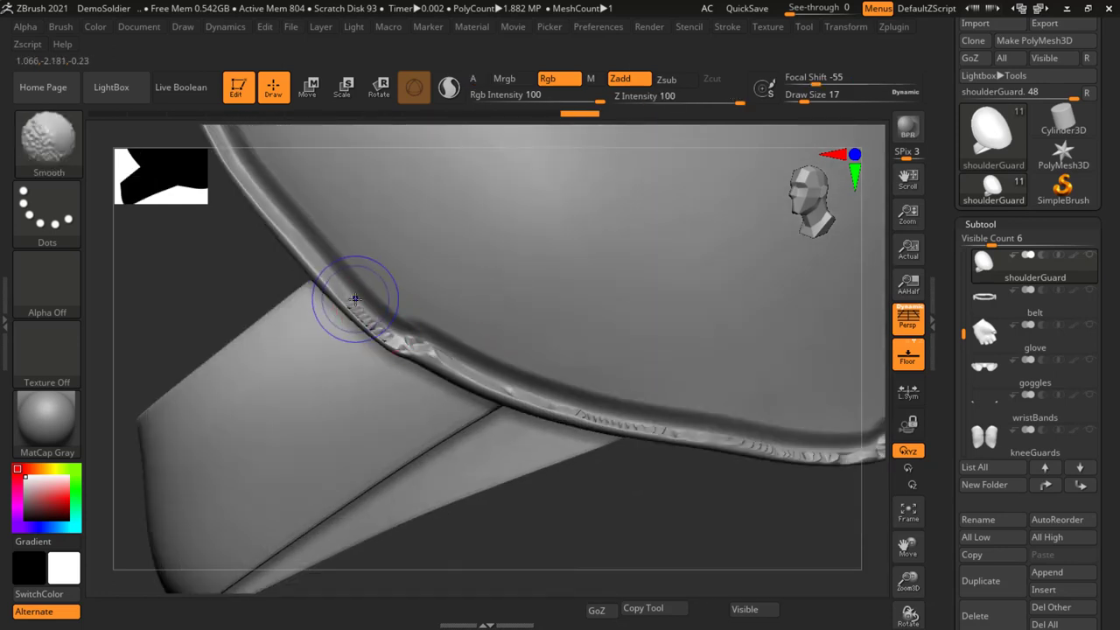
{"action": "right_click_drag", "start_coordinate": [703, 410], "coordinate": [279, 404]}
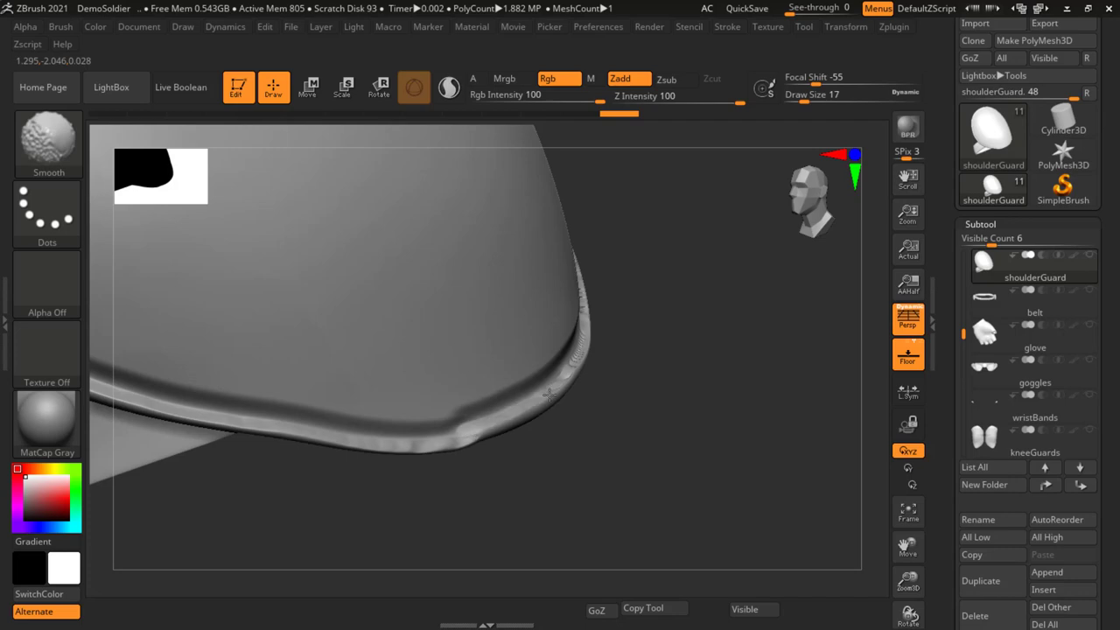
{"action": "right_click_drag", "start_coordinate": [712, 320], "coordinate": [718, 273]}
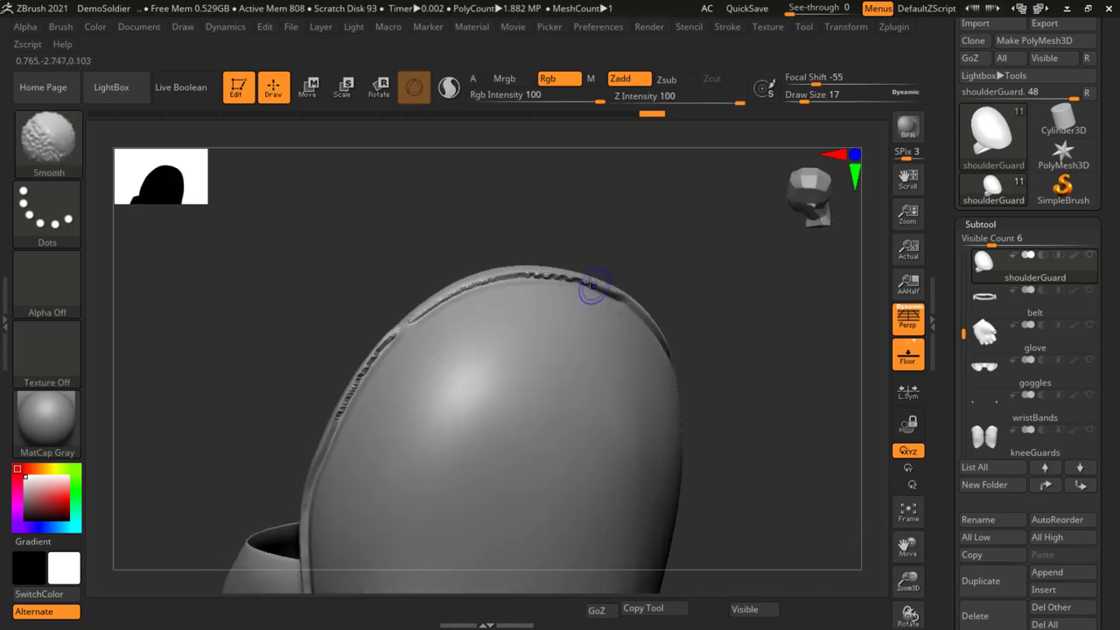
- Stroke a continuous fold crease along the rim, ending at Draw Size 13
{"action": "mouse_move", "coordinate": [400, 329]}
{"action": "right_mouse_down"}
{"action": "mouse_move", "coordinate": [390, 302]}
{"action": "mouse_move", "coordinate": [462, 363]}
{"action": "right_mouse_up"}
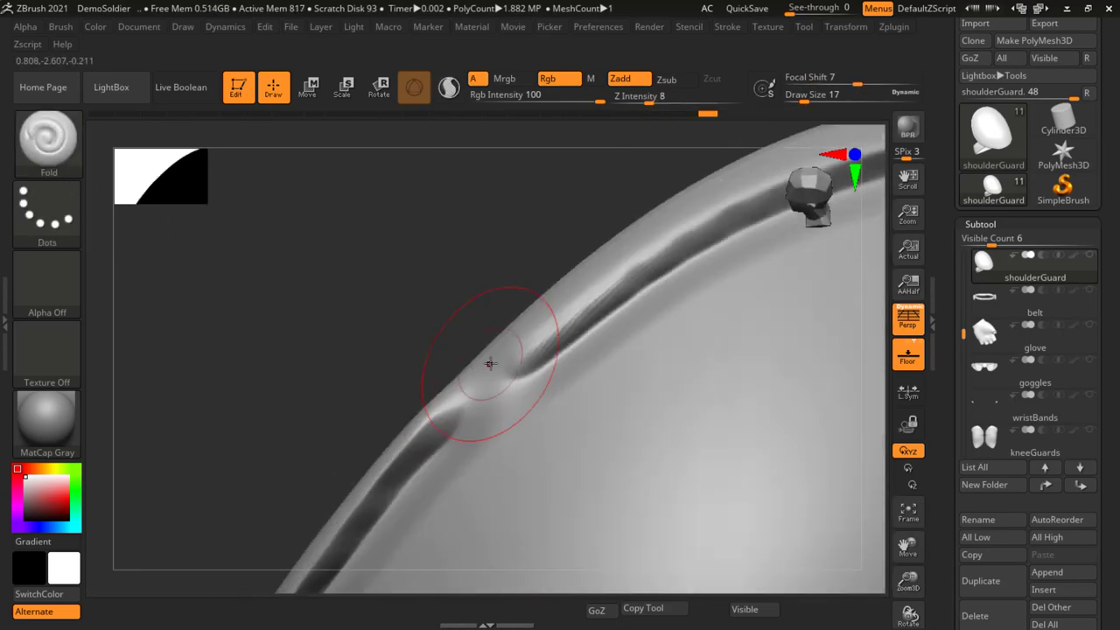
{"action": "left_click_drag", "start_coordinate": [462, 362], "coordinate": [420, 426]}
{"action": "right_click_drag", "start_coordinate": [718, 408], "coordinate": [594, 280]}
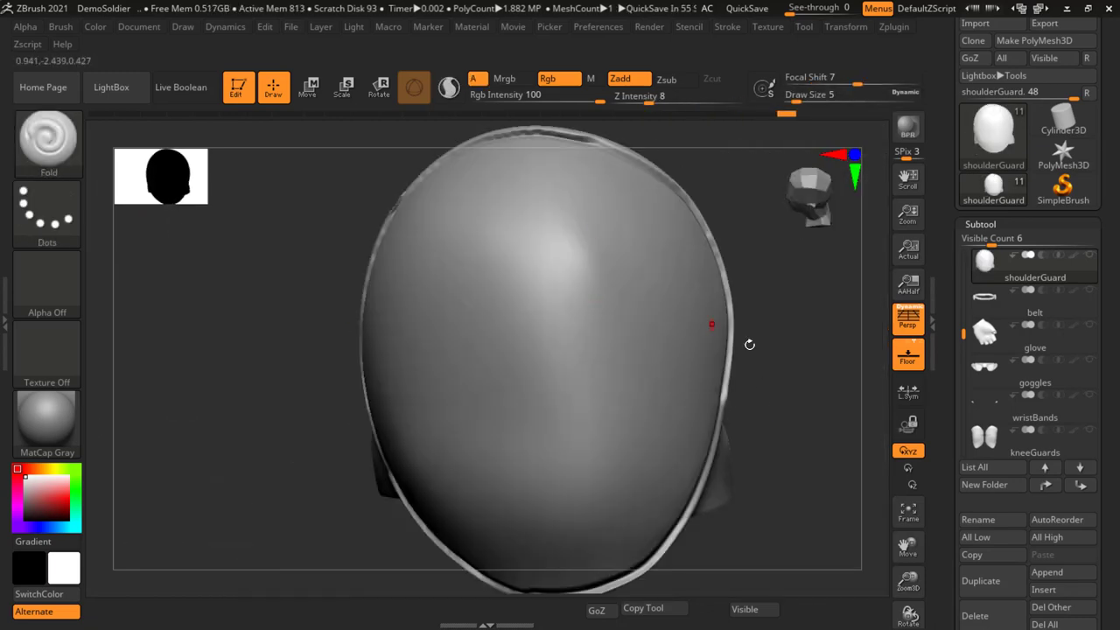
{"action": "mouse_move", "coordinate": [750, 344]}
{"action": "right_mouse_down"}
{"action": "mouse_move", "coordinate": [580, 288]}
{"action": "mouse_move", "coordinate": [543, 183]}
{"action": "right_mouse_up"}
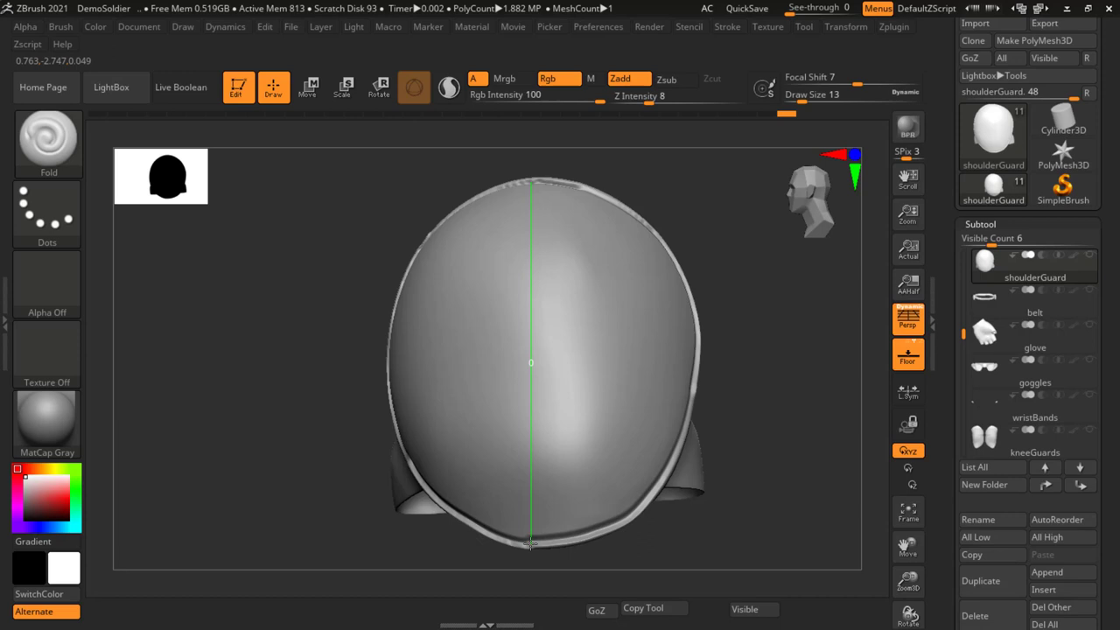
- Try a straight groove down the dome's centre, then undo it
{"action": "left_click_drag", "start_coordinate": [530, 544], "coordinate": [531, 543]}
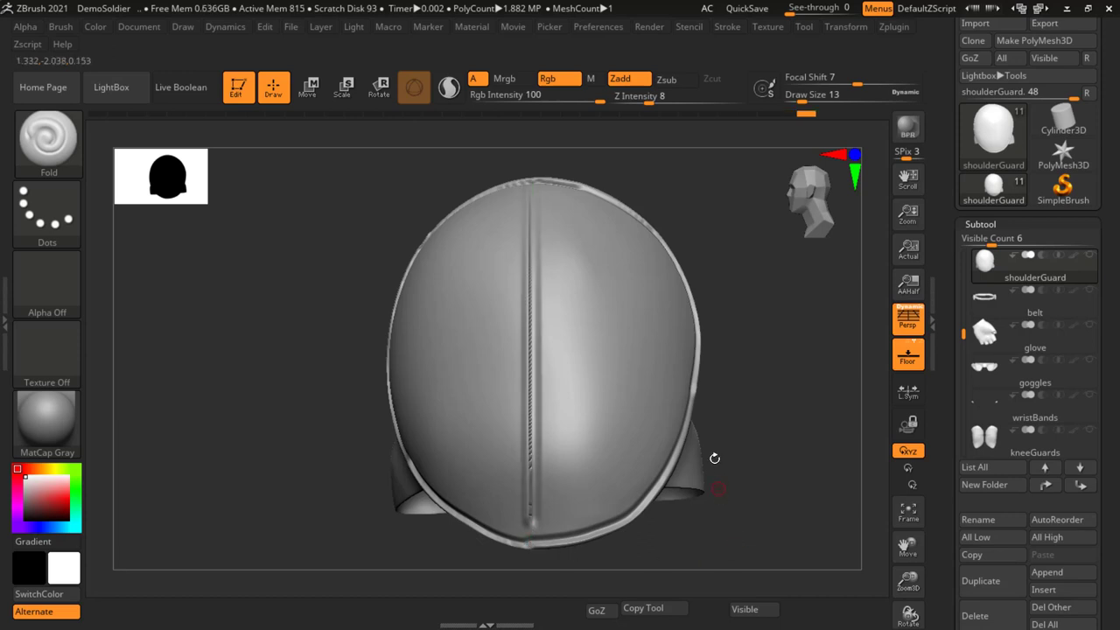
{"action": "mouse_move", "coordinate": [714, 458]}
{"action": "left_mouse_down"}
{"action": "mouse_move", "coordinate": [750, 400]}
{"action": "mouse_move", "coordinate": [767, 464]}
{"action": "mouse_move", "coordinate": [755, 479]}
{"action": "mouse_move", "coordinate": [744, 430]}
{"action": "left_mouse_up"}
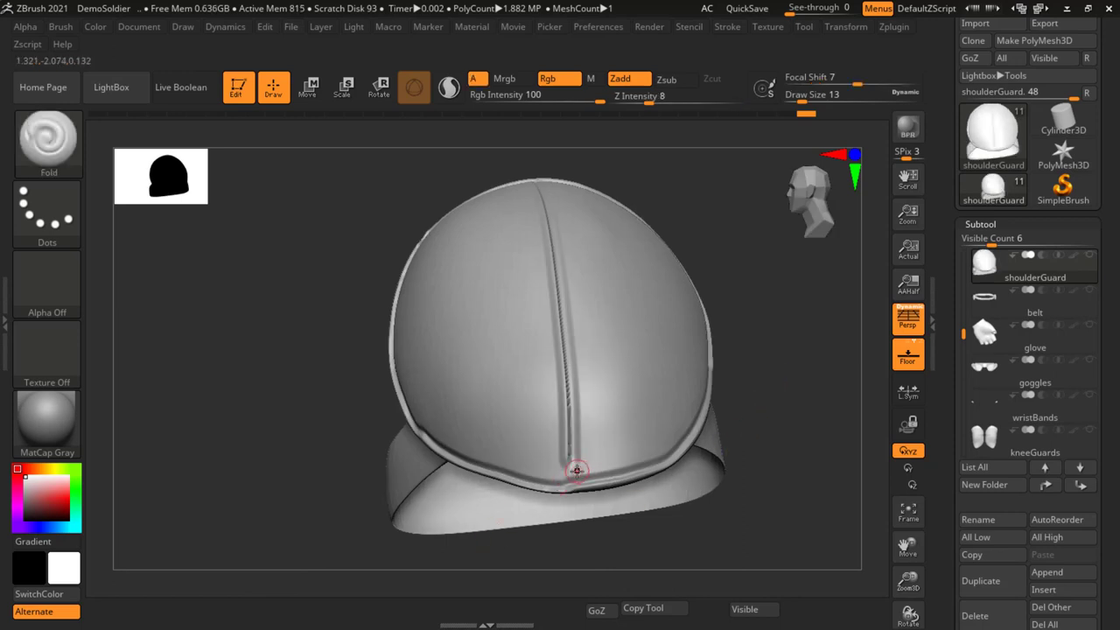
{"action": "key", "text": "ctrl+z"}
{"action": "left_click_drag", "start_coordinate": [750, 340], "coordinate": [505, 186]}
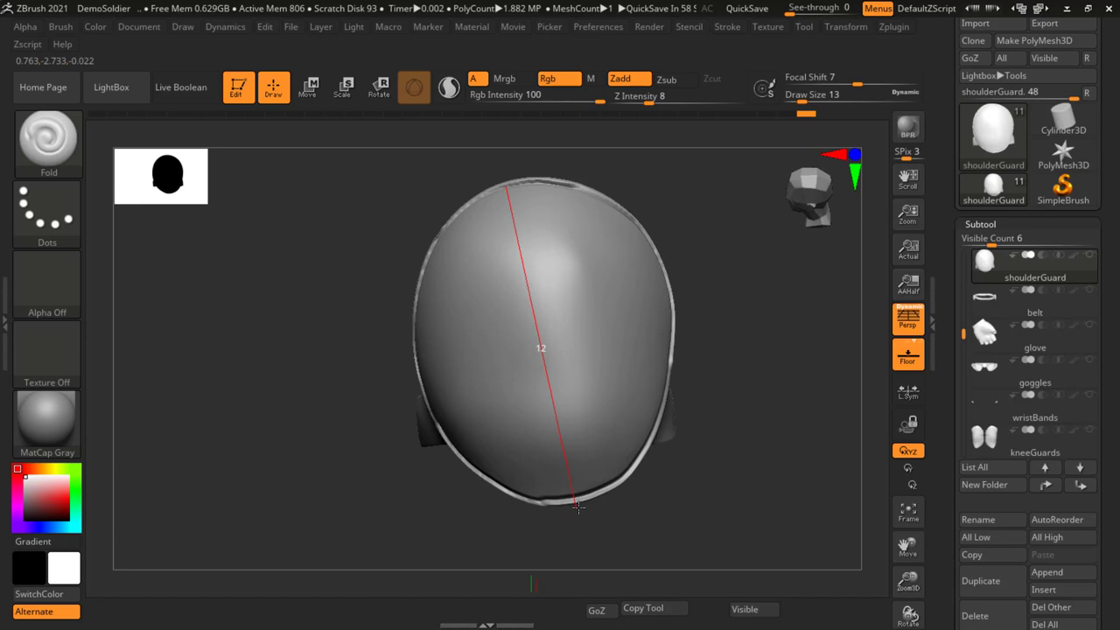
- Lay a central Lazy-line fold ridge on the dome and add a curled S-shaped crease
{"action": "left_click_drag", "start_coordinate": [577, 506], "coordinate": [578, 506]}
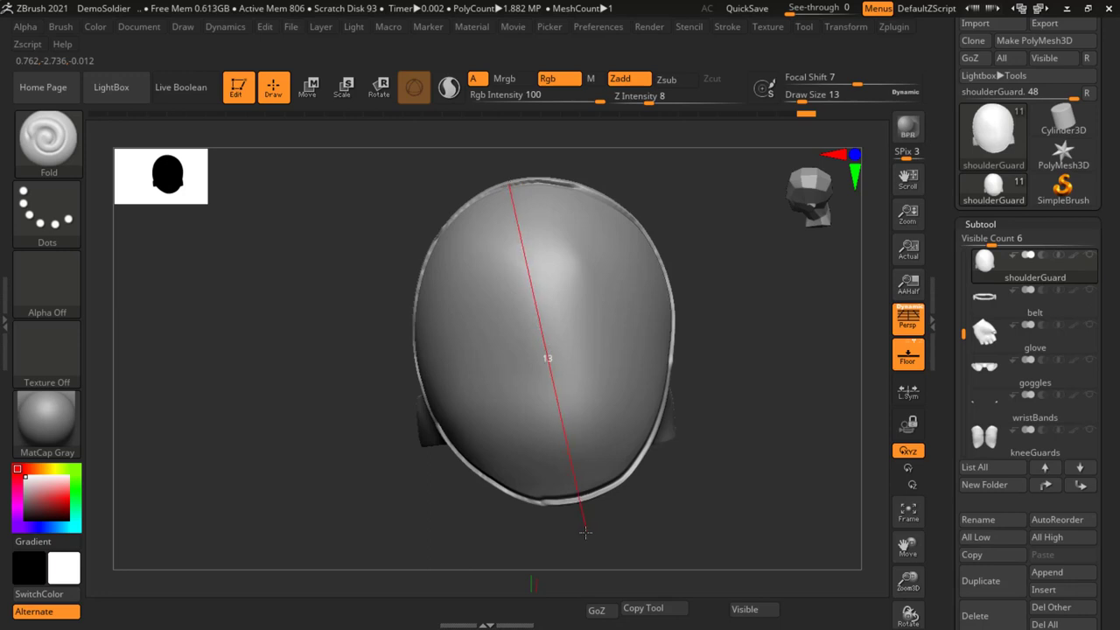
{"action": "left_click_drag", "start_coordinate": [586, 532], "coordinate": [585, 532]}
{"action": "left_click_drag", "start_coordinate": [658, 535], "coordinate": [643, 511]}
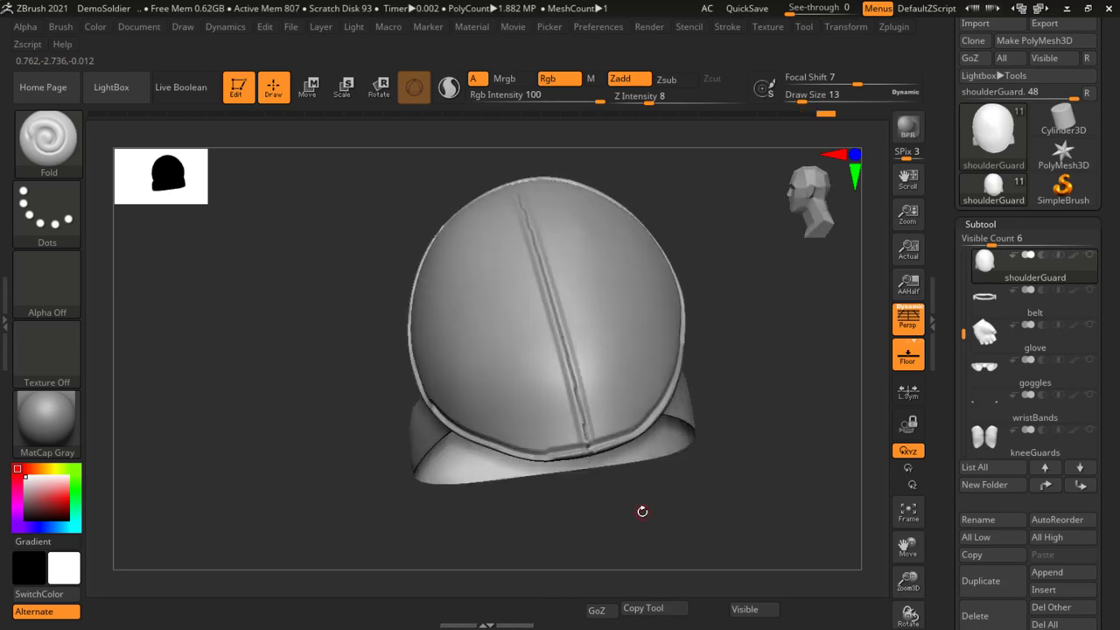
{"action": "mouse_move", "coordinate": [714, 408]}
{"action": "left_mouse_down"}
{"action": "mouse_move", "coordinate": [695, 476]}
{"action": "mouse_move", "coordinate": [485, 188]}
{"action": "left_mouse_up"}
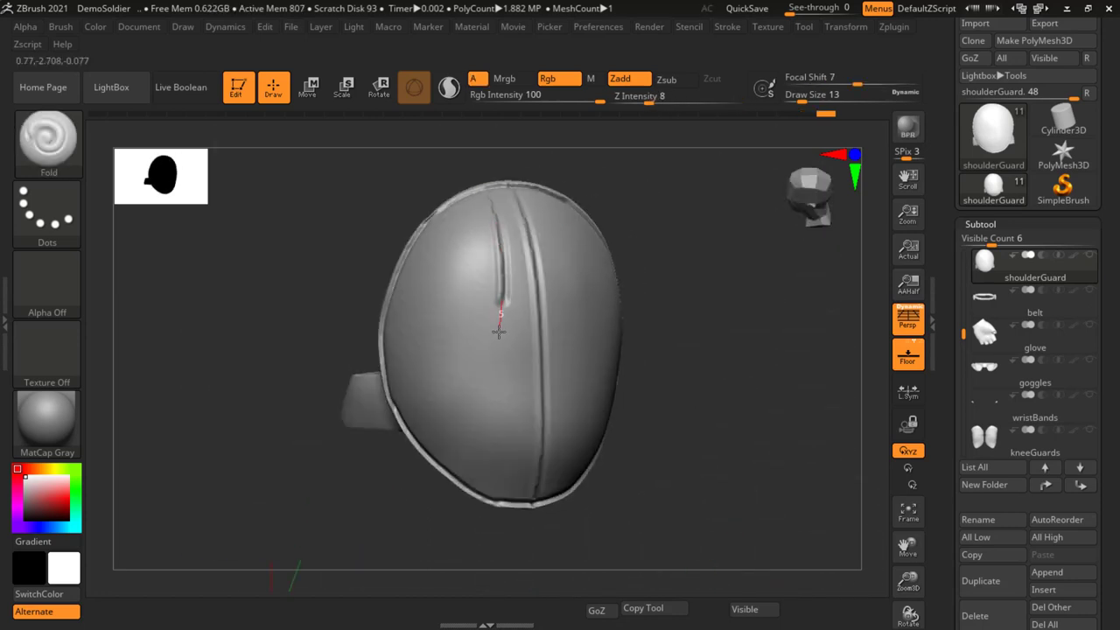
{"action": "left_click_drag", "start_coordinate": [755, 390], "coordinate": [537, 372]}
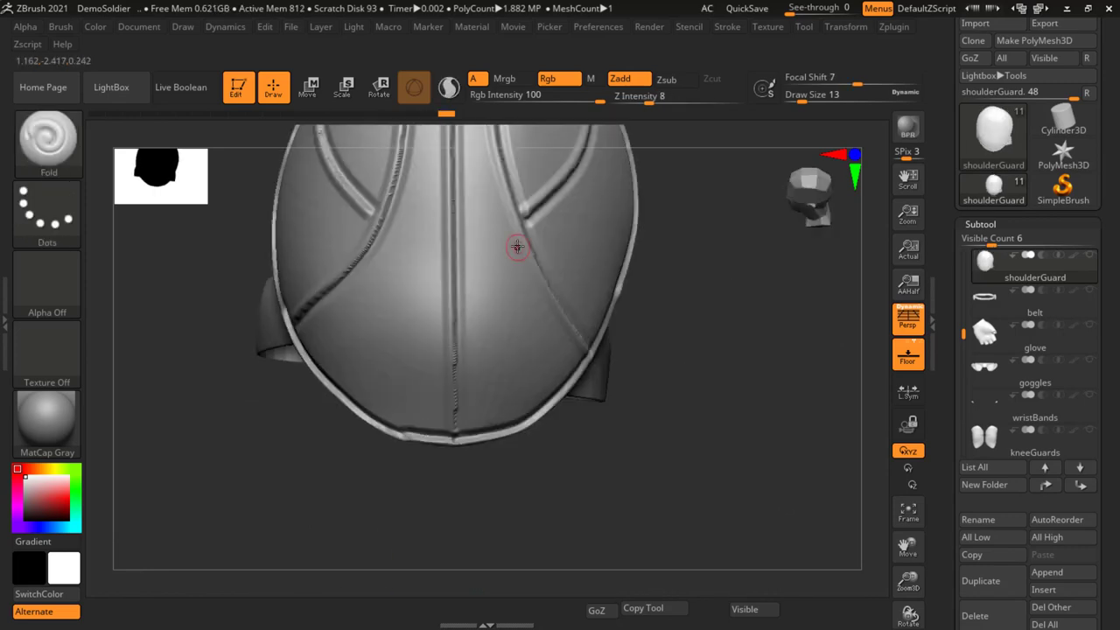
{"action": "left_click_drag", "start_coordinate": [512, 247], "coordinate": [539, 325]}
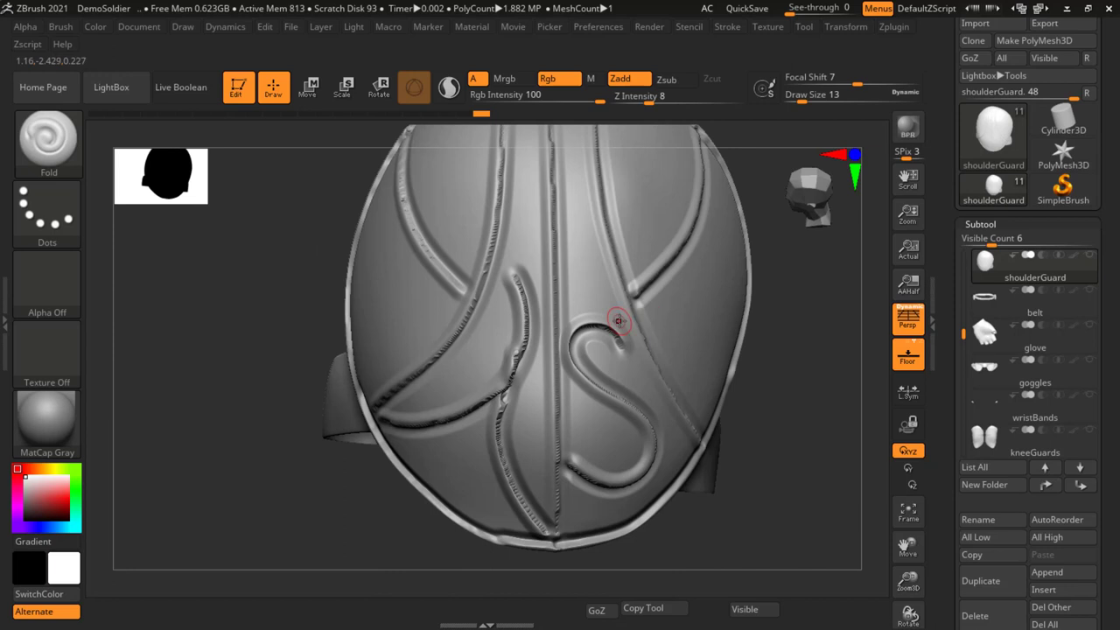
- Enlarge the brush to Draw Size 31 and smooth the dome's right edge
{"action": "key", "text": "s"}
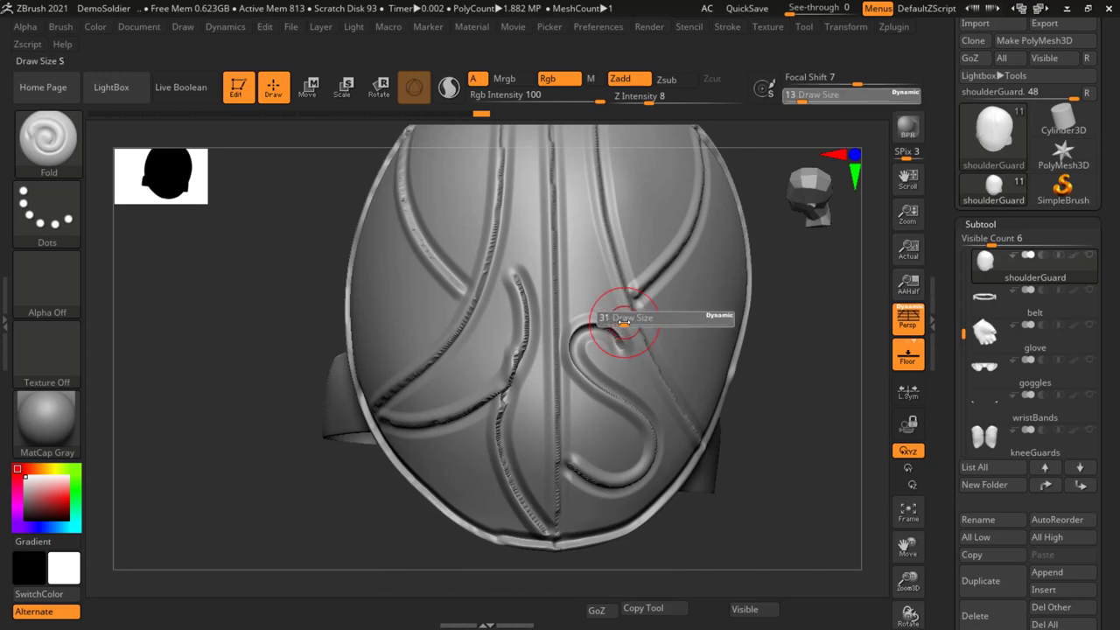
{"action": "key", "text": "shift"}
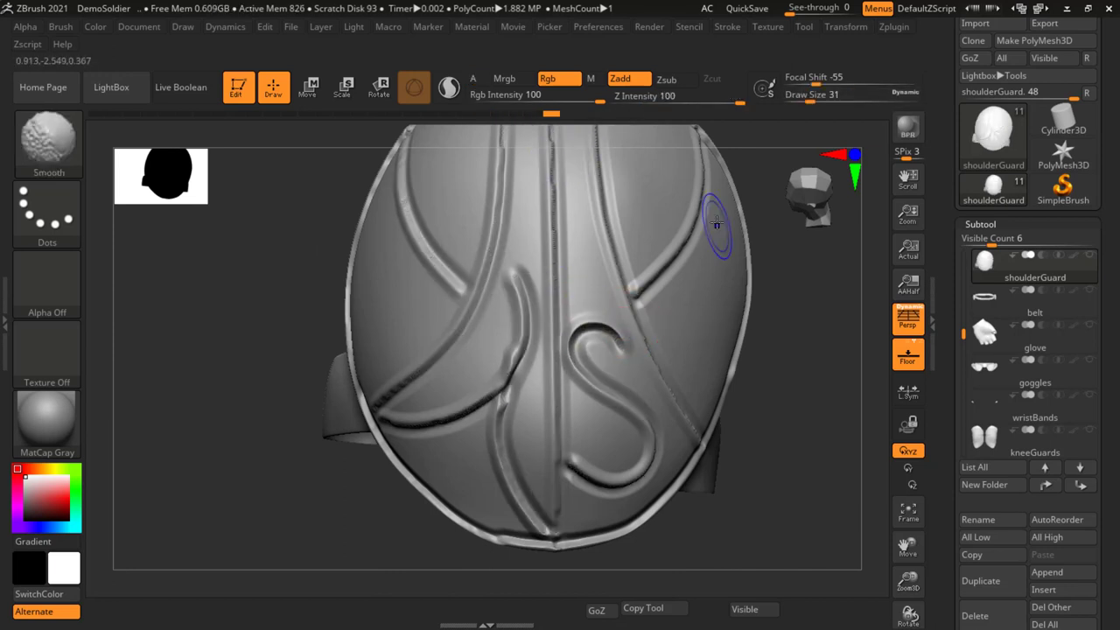
{"action": "mouse_move", "coordinate": [781, 335]}
{"action": "left_mouse_down"}
{"action": "mouse_move", "coordinate": [794, 324]}
{"action": "mouse_move", "coordinate": [763, 385]}
{"action": "left_mouse_up"}
{"action": "mouse_move", "coordinate": [750, 312]}
{"action": "left_mouse_down"}
{"action": "mouse_move", "coordinate": [745, 327]}
{"action": "mouse_move", "coordinate": [821, 357]}
{"action": "mouse_move", "coordinate": [817, 342]}
{"action": "left_mouse_up"}
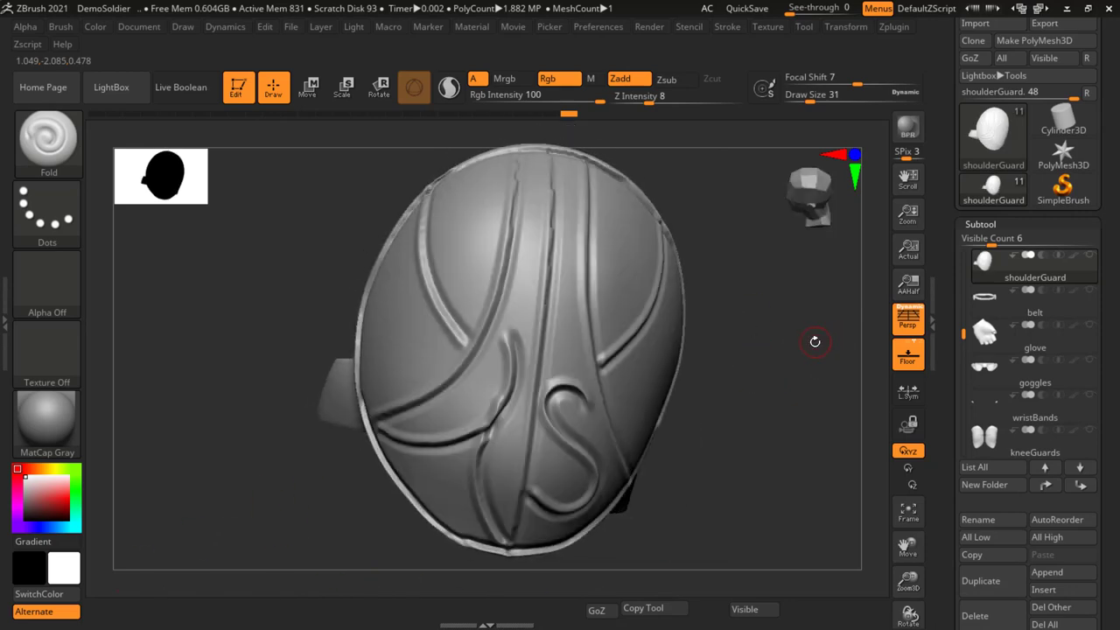
- Show all the soldier's parts again and orbit to a frontal view of the upper arm
{"action": "left_click", "coordinate": [1043, 278]}
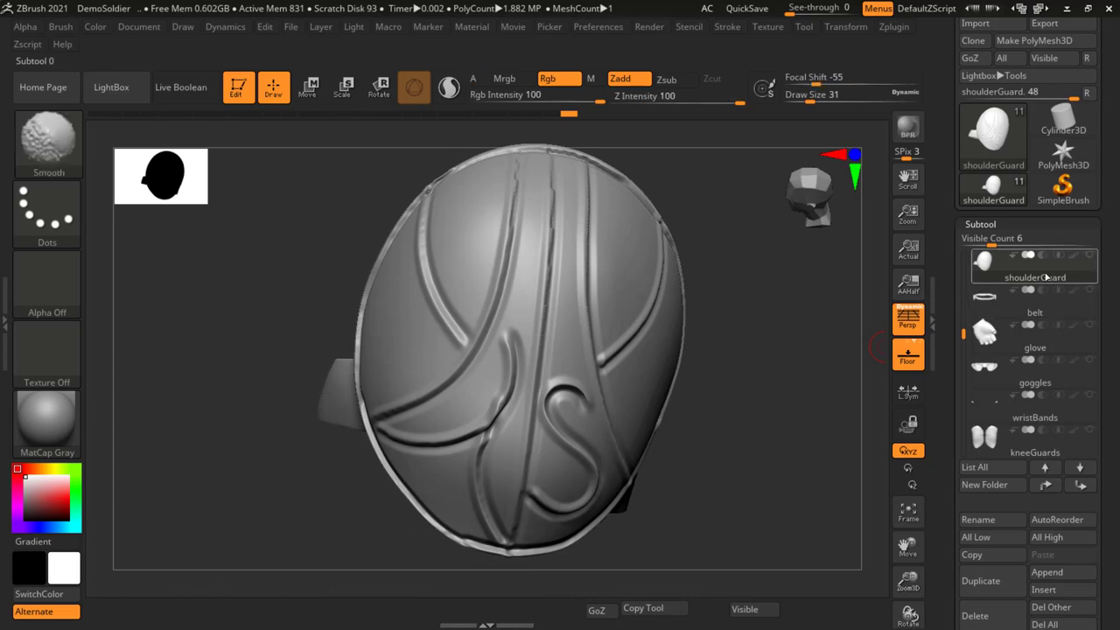
{"action": "left_click_drag", "start_coordinate": [729, 375], "coordinate": [707, 287]}
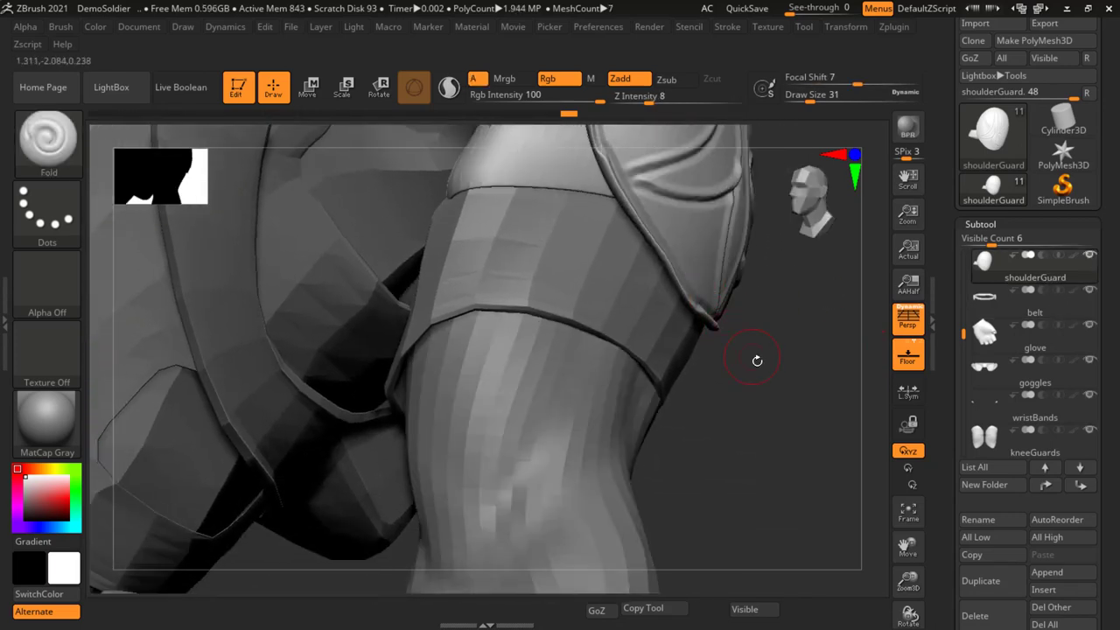
{"action": "left_click_drag", "start_coordinate": [756, 358], "coordinate": [620, 281]}
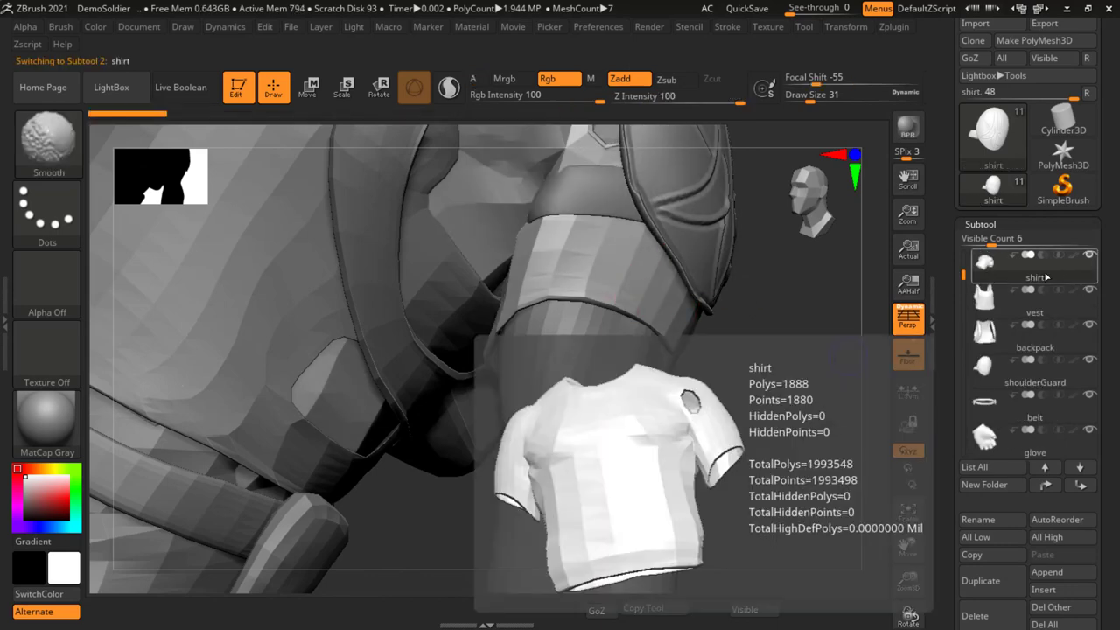
- Solo the shirt and subdivide it with Ctrl+D toward 1.933 million polygons
{"action": "left_click", "coordinate": [1089, 255], "text": "shift"}
{"action": "left_click_drag", "start_coordinate": [765, 315], "coordinate": [706, 336]}
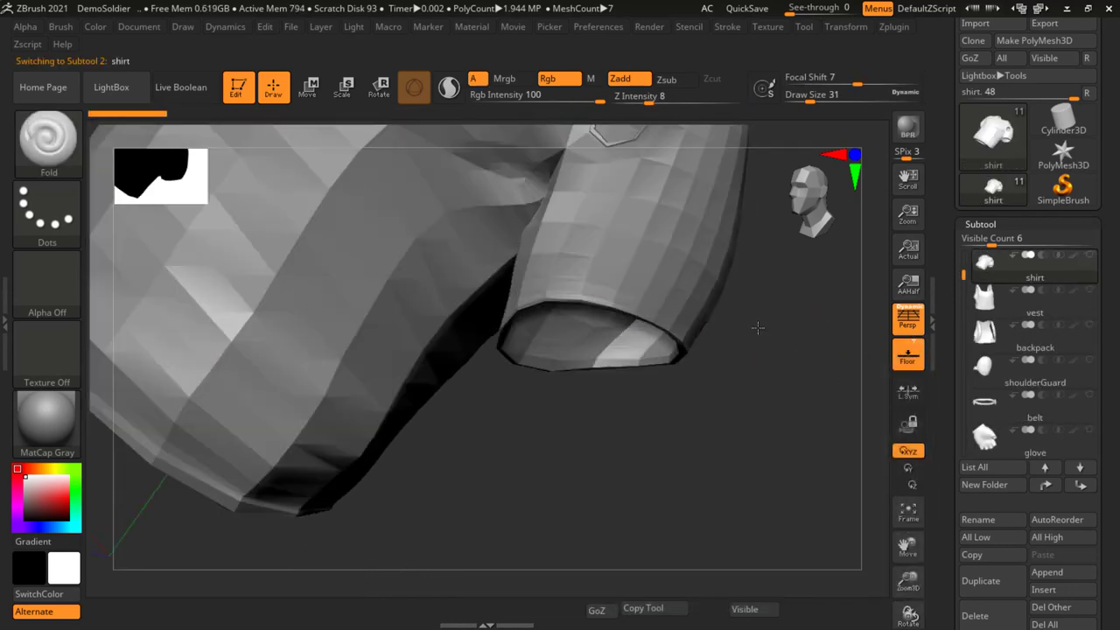
{"action": "key", "text": "ctrl"}
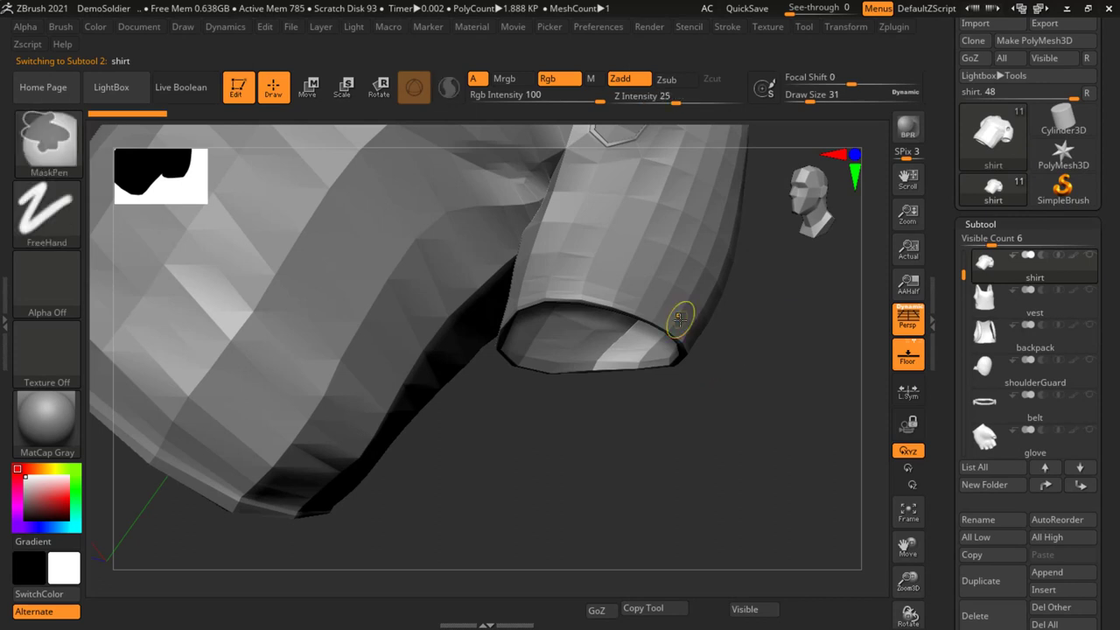
{"action": "key", "text": "ctrl+d"}
{"action": "left_click_drag", "start_coordinate": [738, 417], "coordinate": [770, 404]}
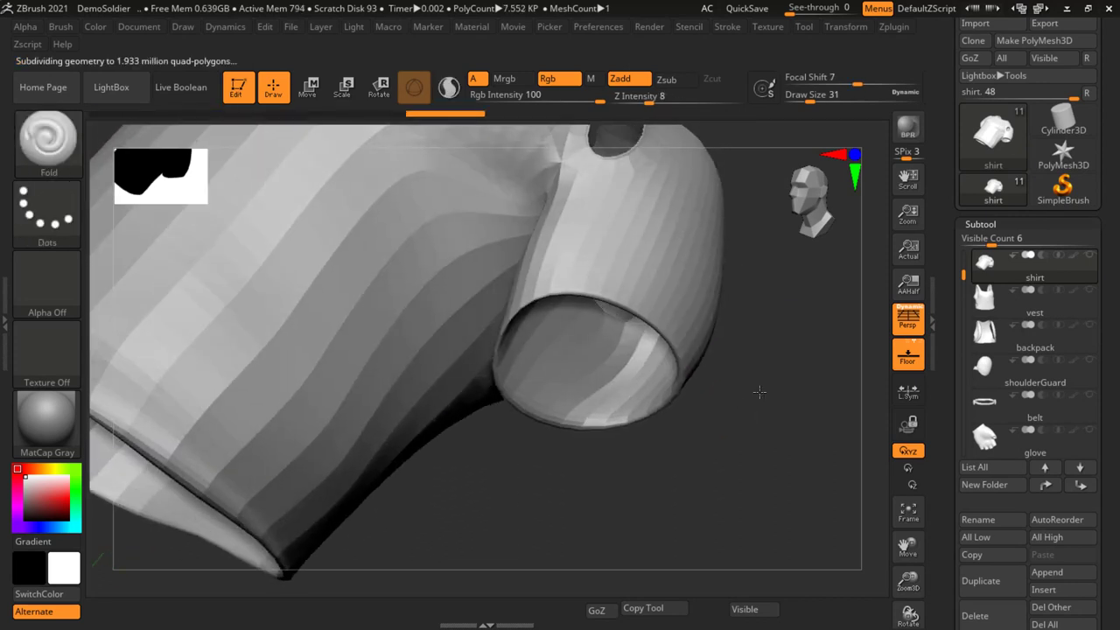
- Sculpt Fold-brush creases along the collar and the right edge of the neck opening
{"action": "key", "text": "f"}
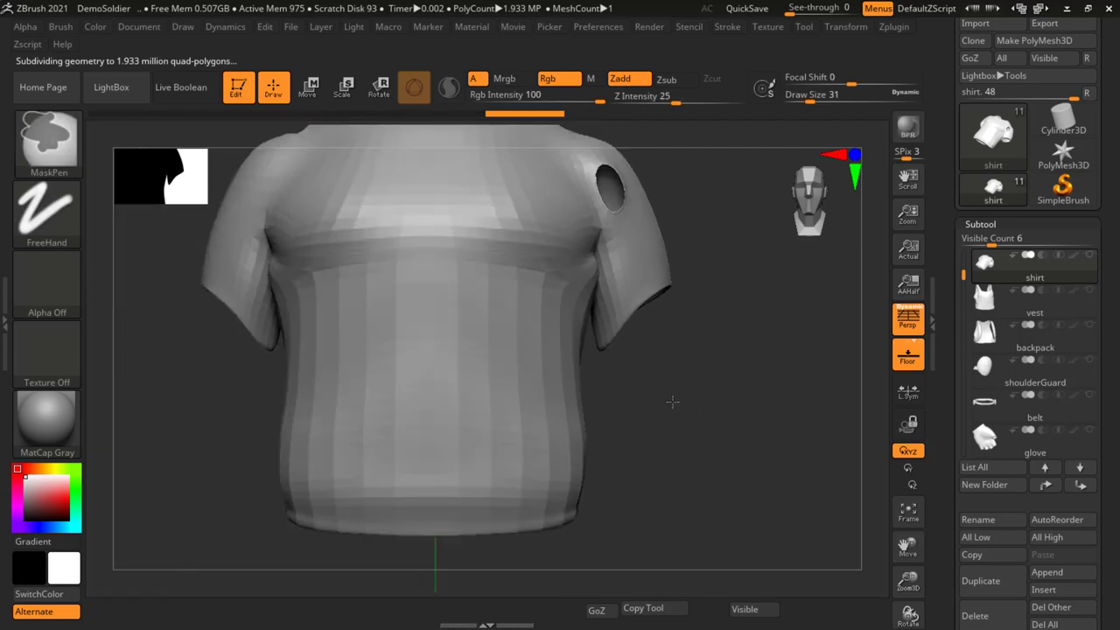
{"action": "left_click_drag", "start_coordinate": [520, 260], "coordinate": [602, 425]}
{"action": "mouse_move", "coordinate": [602, 425]}
{"action": "right_mouse_down", "text": "ctrl"}
{"action": "mouse_move", "coordinate": [569, 362]}
{"action": "mouse_move", "coordinate": [513, 350]}
{"action": "right_mouse_up", "text": "ctrl"}
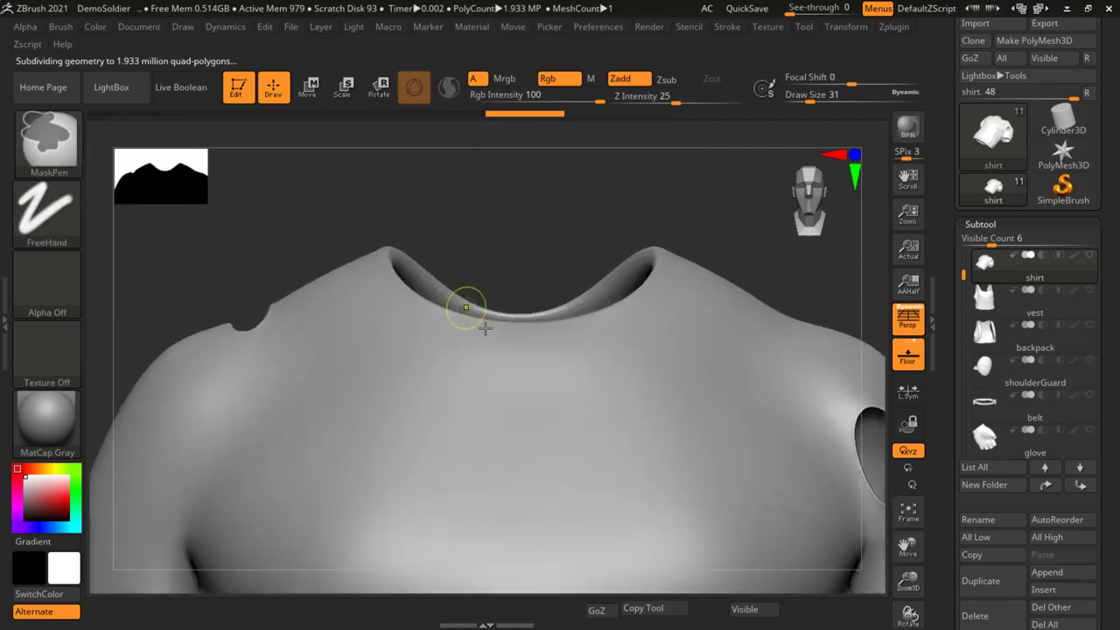
{"action": "left_click_drag", "start_coordinate": [446, 386], "coordinate": [698, 311]}
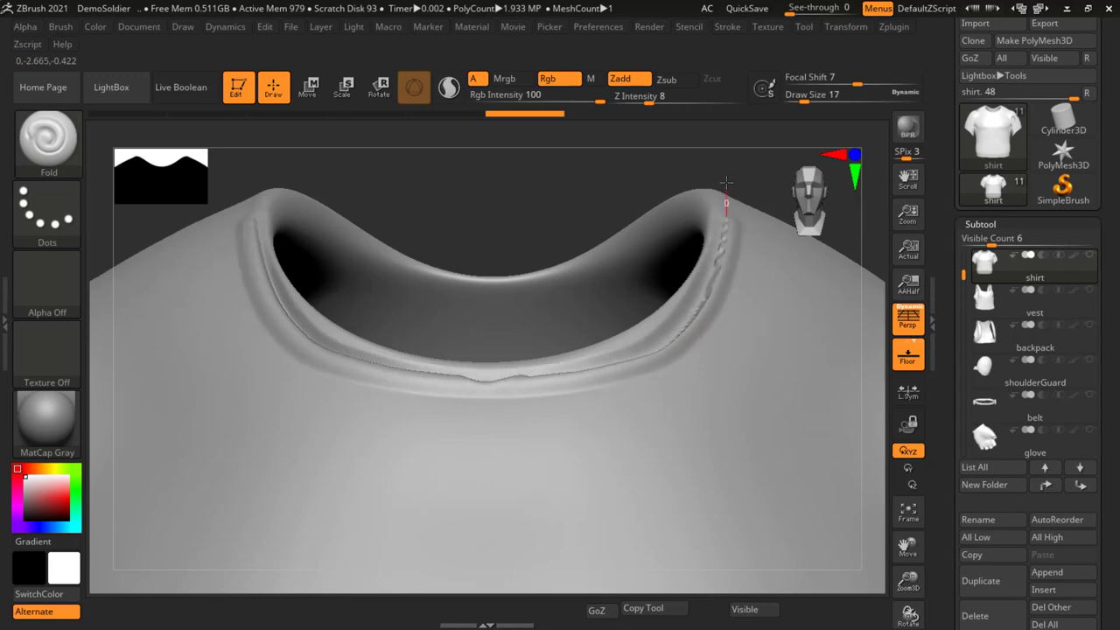
{"action": "right_click_drag", "start_coordinate": [698, 312], "coordinate": [740, 506]}
{"action": "left_click_drag", "start_coordinate": [740, 506], "coordinate": [717, 343]}
{"action": "right_click_drag", "start_coordinate": [716, 343], "coordinate": [674, 289]}
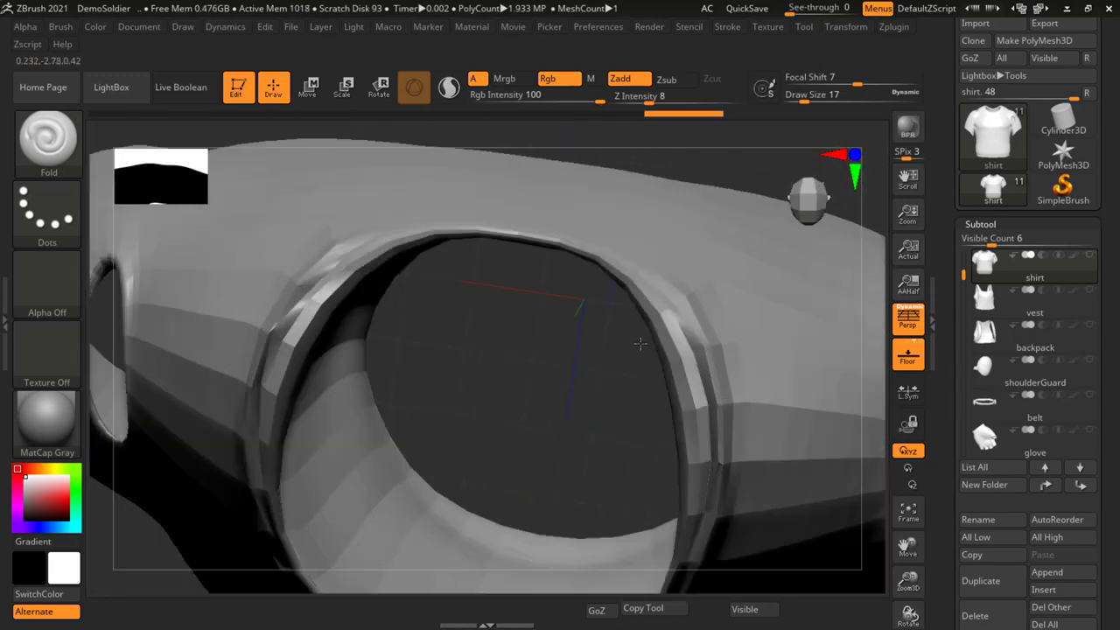
- Smooth the collar's top edge, right edge and lower wrinkle
{"action": "left_click_drag", "start_coordinate": [674, 289], "coordinate": [379, 233], "text": "shift"}
{"action": "left_click_drag", "start_coordinate": [616, 237], "coordinate": [700, 388], "text": "shift"}
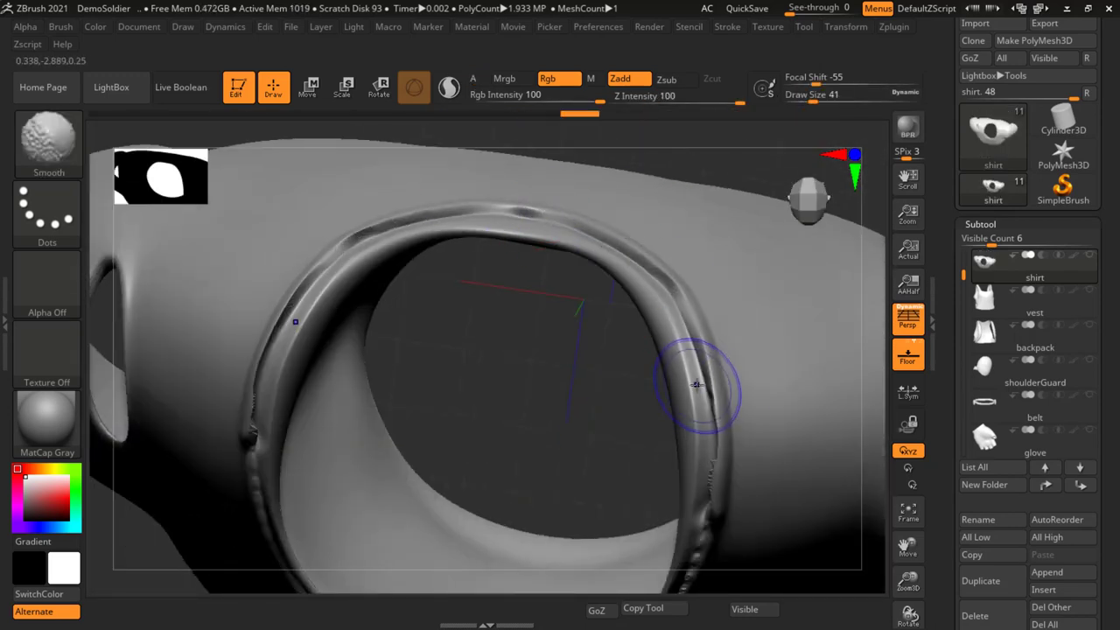
{"action": "mouse_move", "coordinate": [700, 387]}
{"action": "right_mouse_down"}
{"action": "mouse_move", "coordinate": [758, 508]}
{"action": "mouse_move", "coordinate": [725, 187]}
{"action": "right_mouse_up"}
{"action": "left_click_drag", "start_coordinate": [587, 488], "coordinate": [738, 476], "text": "shift"}
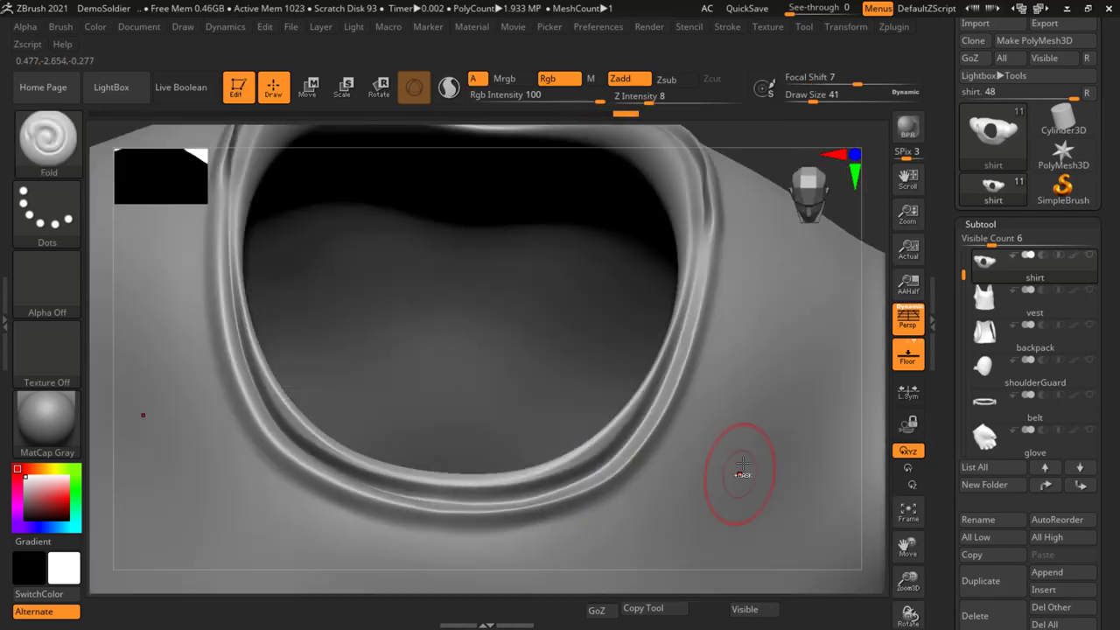
{"action": "mouse_move", "coordinate": [738, 475]}
{"action": "right_mouse_down"}
{"action": "mouse_move", "coordinate": [625, 395]}
{"action": "mouse_move", "coordinate": [679, 445]}
{"action": "mouse_move", "coordinate": [645, 413]}
{"action": "mouse_move", "coordinate": [671, 505]}
{"action": "mouse_move", "coordinate": [691, 464]}
{"action": "mouse_move", "coordinate": [613, 376]}
{"action": "mouse_move", "coordinate": [658, 420]}
{"action": "right_mouse_up"}
- Crease the sleeve opening's rim with the Fold brush and smooth the hem crease
{"action": "key", "text": "s"}
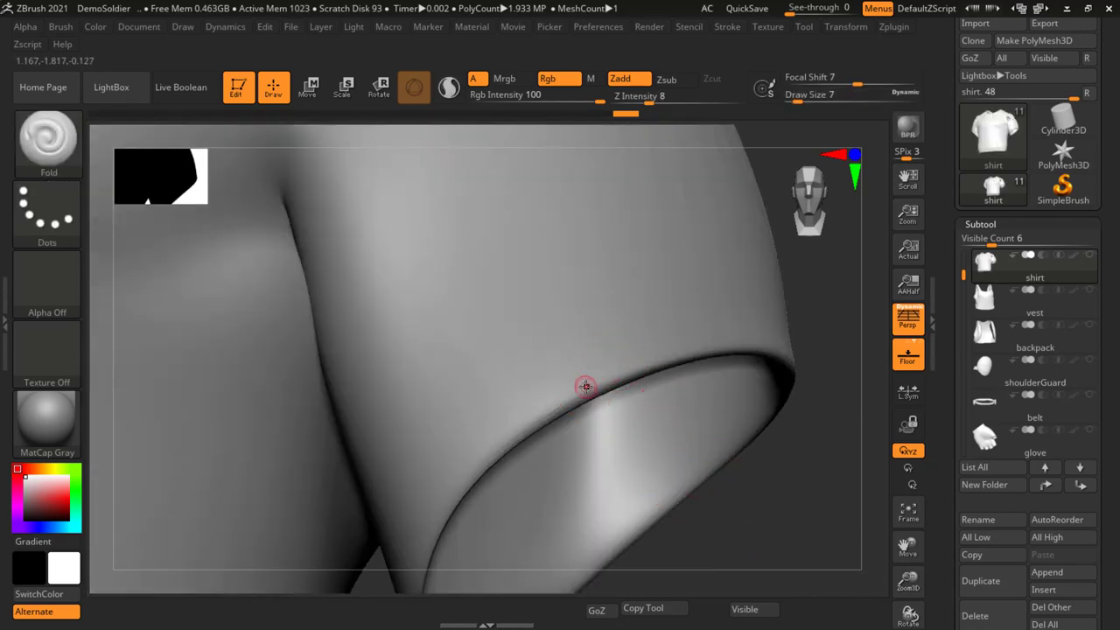
{"action": "mouse_move", "coordinate": [760, 337]}
{"action": "right_mouse_down"}
{"action": "mouse_move", "coordinate": [612, 336]}
{"action": "mouse_move", "coordinate": [650, 263]}
{"action": "right_mouse_up"}
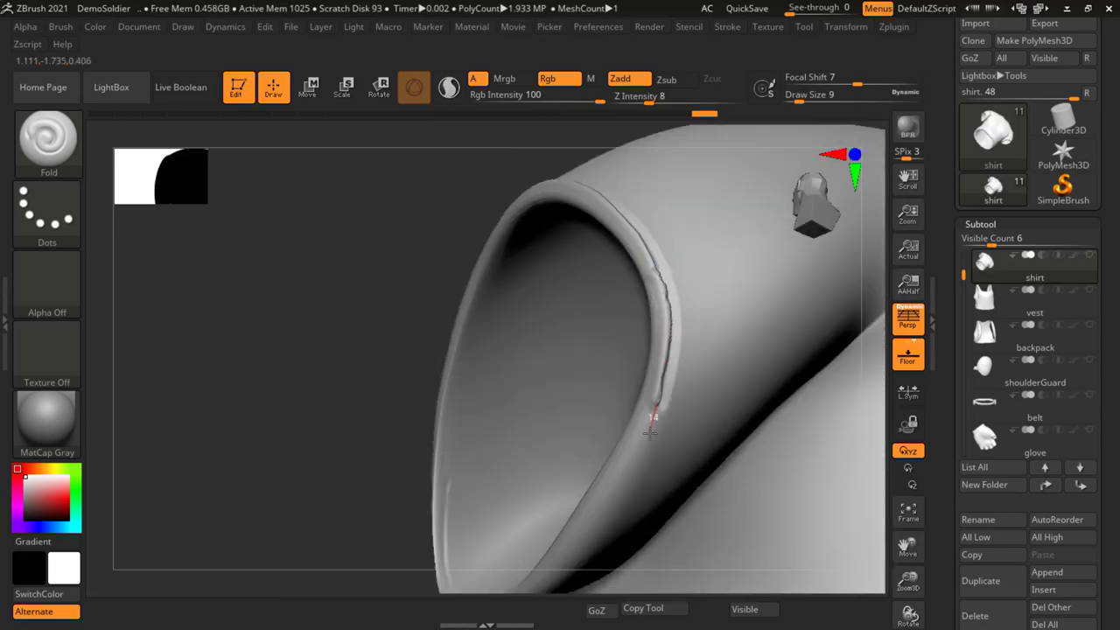
{"action": "right_click_drag", "start_coordinate": [651, 413], "coordinate": [598, 444]}
{"action": "mouse_move", "coordinate": [508, 504]}
{"action": "right_mouse_down"}
{"action": "mouse_move", "coordinate": [487, 313]}
{"action": "mouse_move", "coordinate": [638, 280]}
{"action": "mouse_move", "coordinate": [384, 373]}
{"action": "mouse_move", "coordinate": [675, 350]}
{"action": "mouse_move", "coordinate": [388, 219]}
{"action": "mouse_move", "coordinate": [589, 300]}
{"action": "mouse_move", "coordinate": [420, 372]}
{"action": "right_mouse_up"}
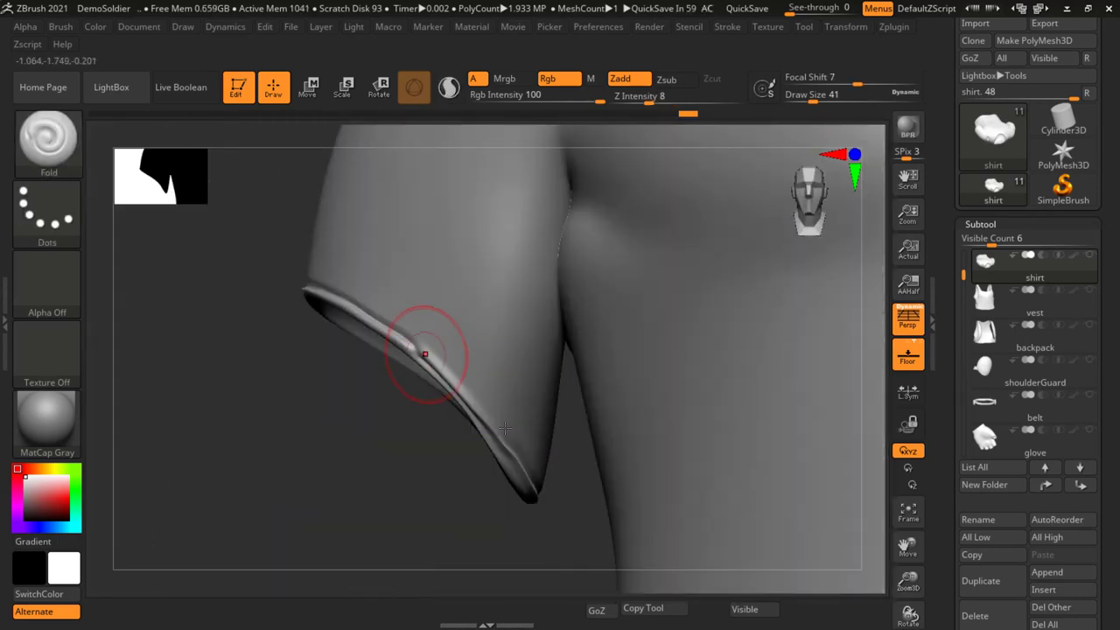
{"action": "mouse_move", "coordinate": [505, 428]}
{"action": "right_mouse_down"}
{"action": "mouse_move", "coordinate": [619, 418]}
{"action": "mouse_move", "coordinate": [733, 358]}
{"action": "right_mouse_up"}
{"action": "key", "text": "ctrl"}
{"action": "mouse_move", "coordinate": [620, 400]}
{"action": "right_mouse_down"}
{"action": "mouse_move", "coordinate": [535, 383]}
{"action": "mouse_move", "coordinate": [516, 435]}
{"action": "right_mouse_up"}
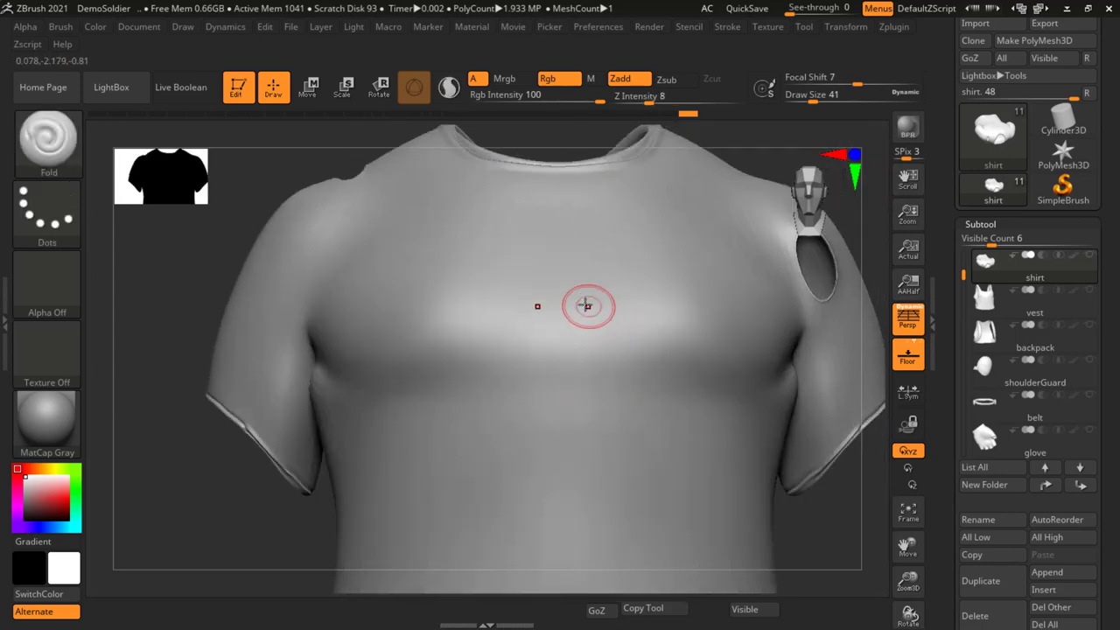
- Sculpt mirrored curved and hook-shaped folds on the upper chest, shaping them into a smoothed S
{"action": "mouse_move", "coordinate": [588, 306]}
{"action": "right_mouse_down", "text": "ctrl"}
{"action": "mouse_move", "coordinate": [592, 318]}
{"action": "mouse_move", "coordinate": [675, 270]}
{"action": "right_mouse_up", "text": "ctrl"}
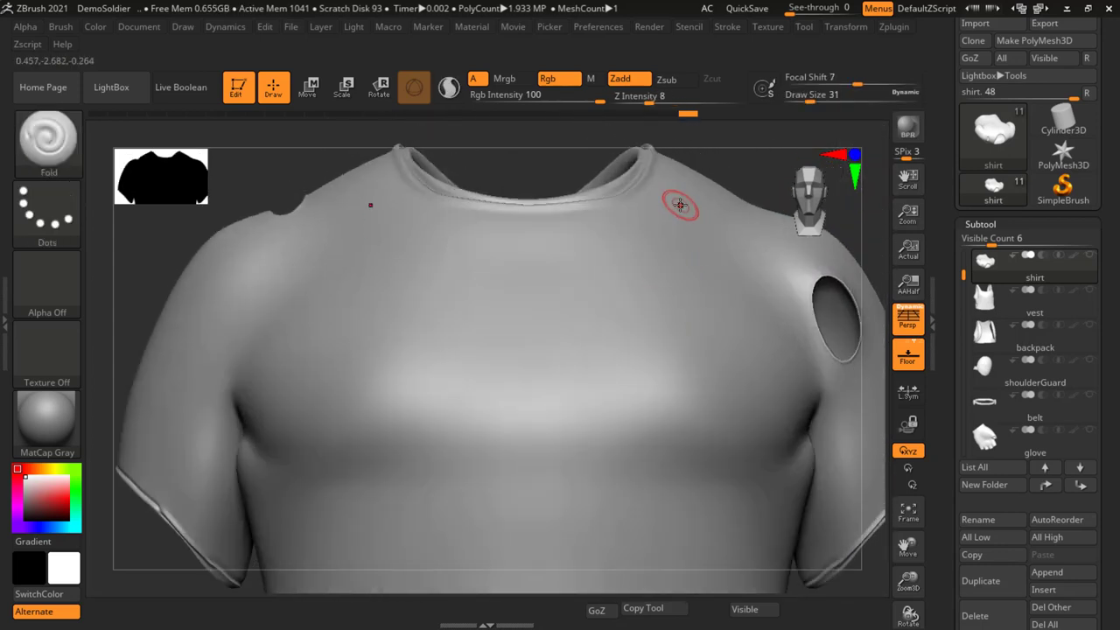
{"action": "mouse_move", "coordinate": [664, 225]}
{"action": "left_mouse_down"}
{"action": "mouse_move", "coordinate": [604, 338]}
{"action": "mouse_move", "coordinate": [720, 458]}
{"action": "left_mouse_up"}
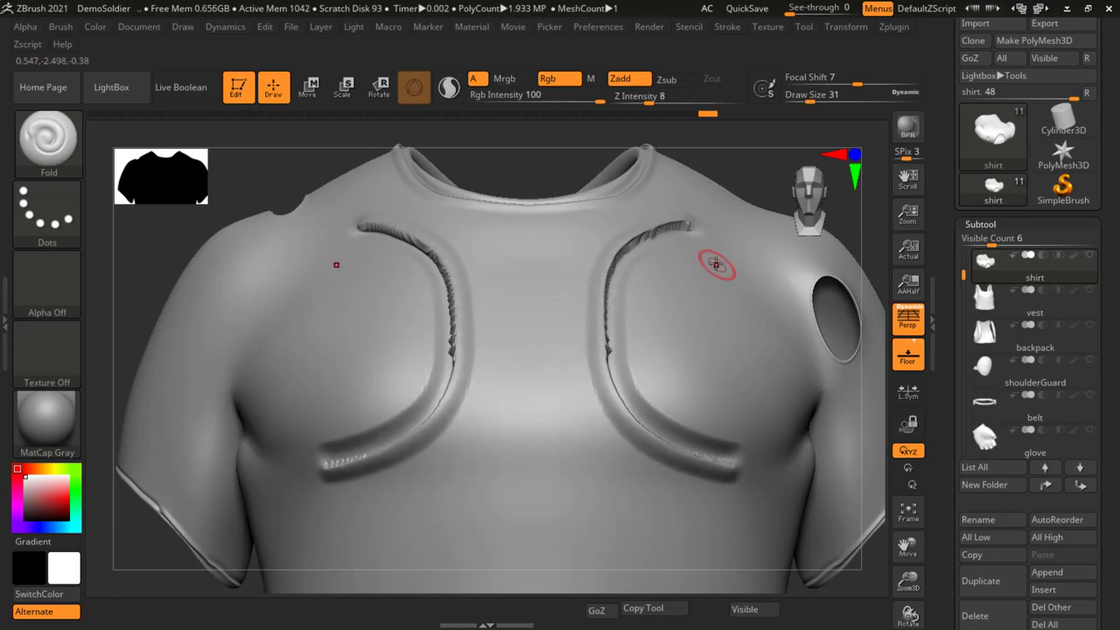
{"action": "left_click_drag", "start_coordinate": [718, 260], "coordinate": [747, 363]}
{"action": "right_click_drag", "start_coordinate": [747, 363], "coordinate": [737, 183]}
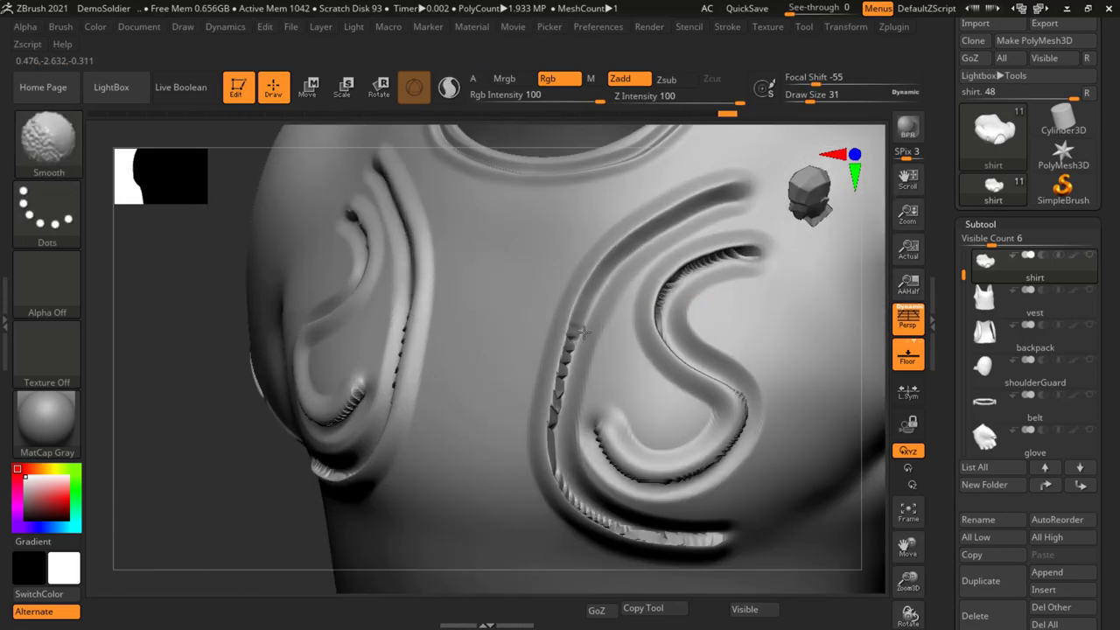
{"action": "right_click_drag", "start_coordinate": [578, 393], "coordinate": [512, 270]}
{"action": "mouse_move", "coordinate": [511, 271]}
{"action": "left_mouse_down", "text": "shift"}
{"action": "mouse_move", "coordinate": [525, 393]}
{"action": "mouse_move", "coordinate": [630, 412]}
{"action": "left_mouse_up", "text": "shift"}
{"action": "right_click_drag", "start_coordinate": [657, 245], "coordinate": [613, 350]}
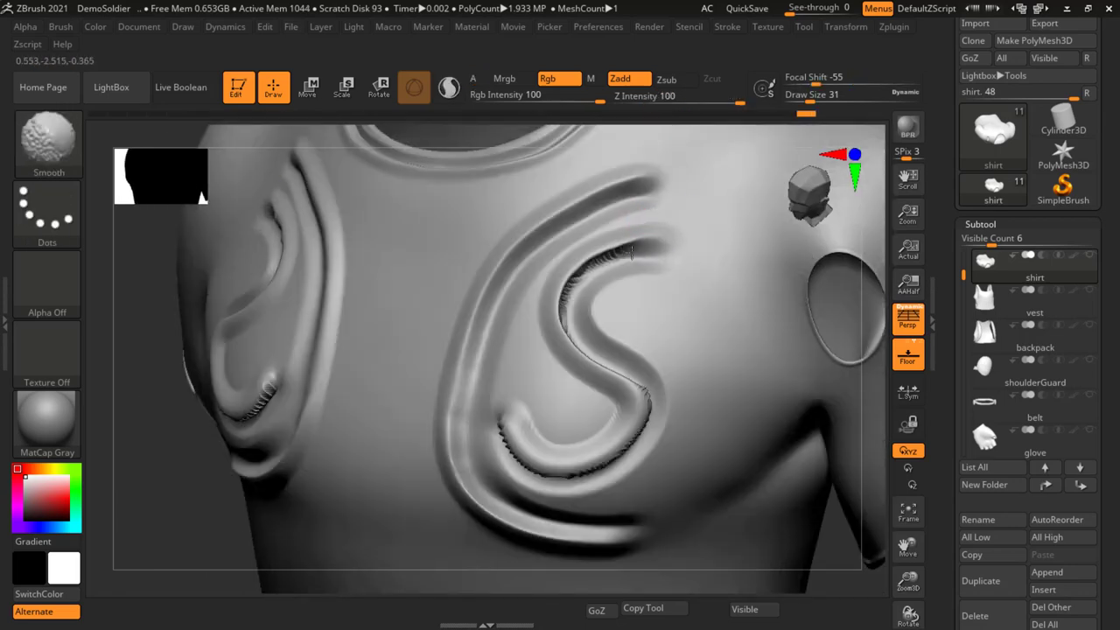
{"action": "mouse_move", "coordinate": [595, 333]}
{"action": "left_mouse_down", "text": "shift"}
{"action": "mouse_move", "coordinate": [635, 424]}
{"action": "mouse_move", "coordinate": [525, 420]}
{"action": "left_mouse_up", "text": "shift"}
{"action": "mouse_move", "coordinate": [525, 420]}
{"action": "right_mouse_down", "text": "shift"}
{"action": "mouse_move", "coordinate": [712, 430]}
{"action": "mouse_move", "coordinate": [606, 418]}
{"action": "right_mouse_up", "text": "shift"}
- Add mirrored long curved folds with inner spiral loops on the lower chest, smoothed
{"action": "mouse_move", "coordinate": [533, 296]}
{"action": "left_mouse_down"}
{"action": "mouse_move", "coordinate": [545, 476]}
{"action": "mouse_move", "coordinate": [666, 582]}
{"action": "left_mouse_up"}
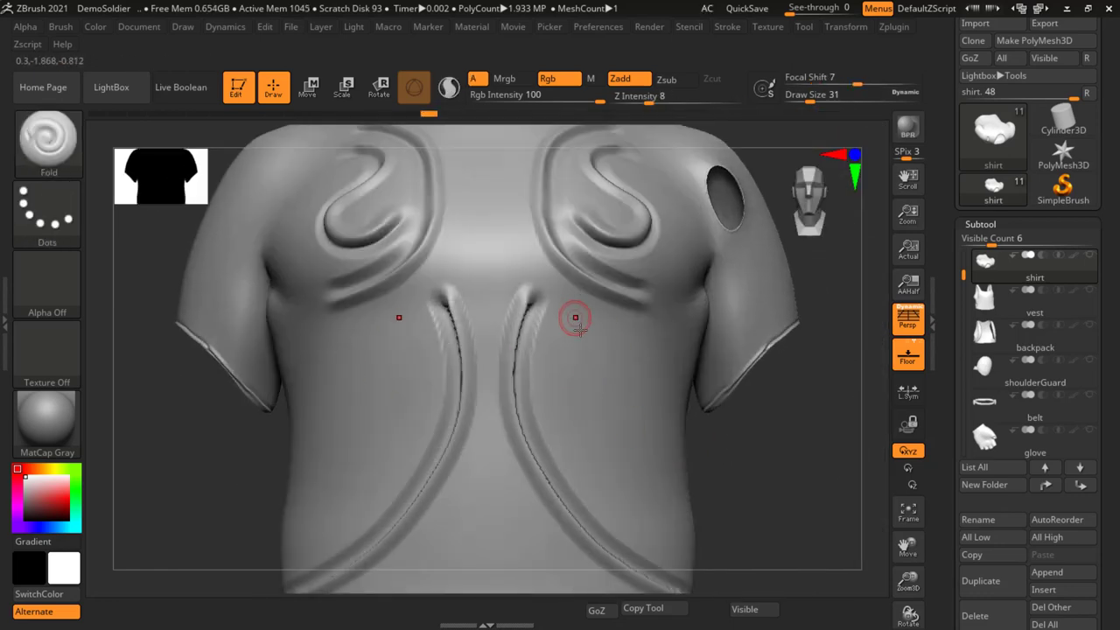
{"action": "mouse_move", "coordinate": [572, 320]}
{"action": "left_mouse_down"}
{"action": "mouse_move", "coordinate": [651, 403]}
{"action": "mouse_move", "coordinate": [582, 362]}
{"action": "mouse_move", "coordinate": [573, 420]}
{"action": "left_mouse_up"}
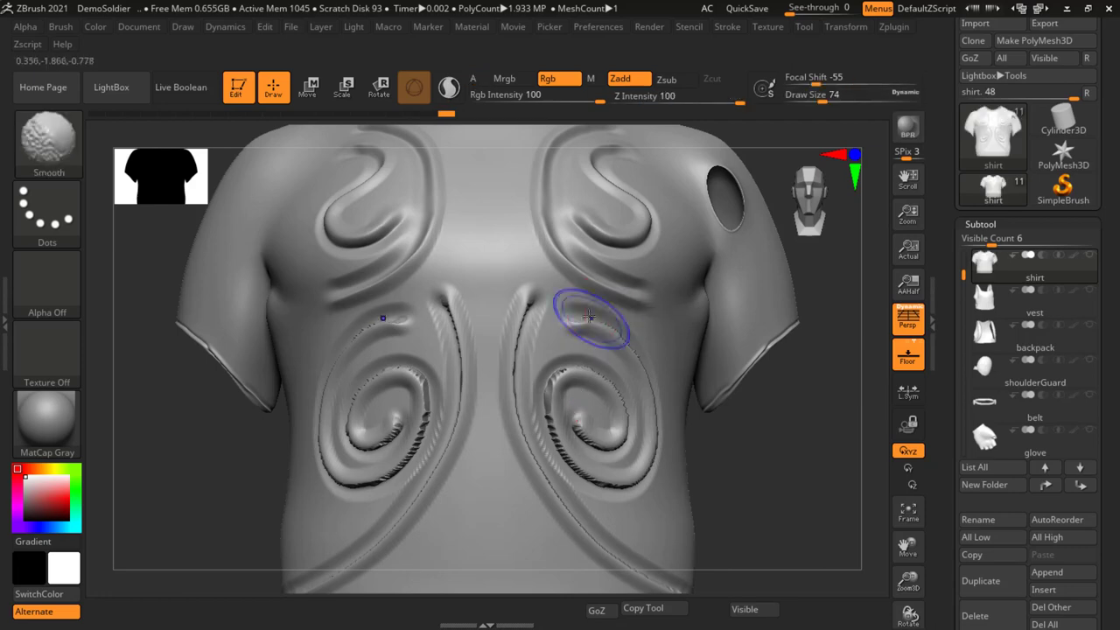
{"action": "mouse_move", "coordinate": [580, 318]}
{"action": "left_mouse_down", "text": "shift"}
{"action": "mouse_move", "coordinate": [561, 455]}
{"action": "mouse_move", "coordinate": [643, 407]}
{"action": "left_mouse_up", "text": "shift"}
{"action": "mouse_move", "coordinate": [677, 400]}
{"action": "right_mouse_down"}
{"action": "mouse_move", "coordinate": [525, 387]}
{"action": "mouse_move", "coordinate": [612, 393]}
{"action": "mouse_move", "coordinate": [600, 400]}
{"action": "right_mouse_up"}
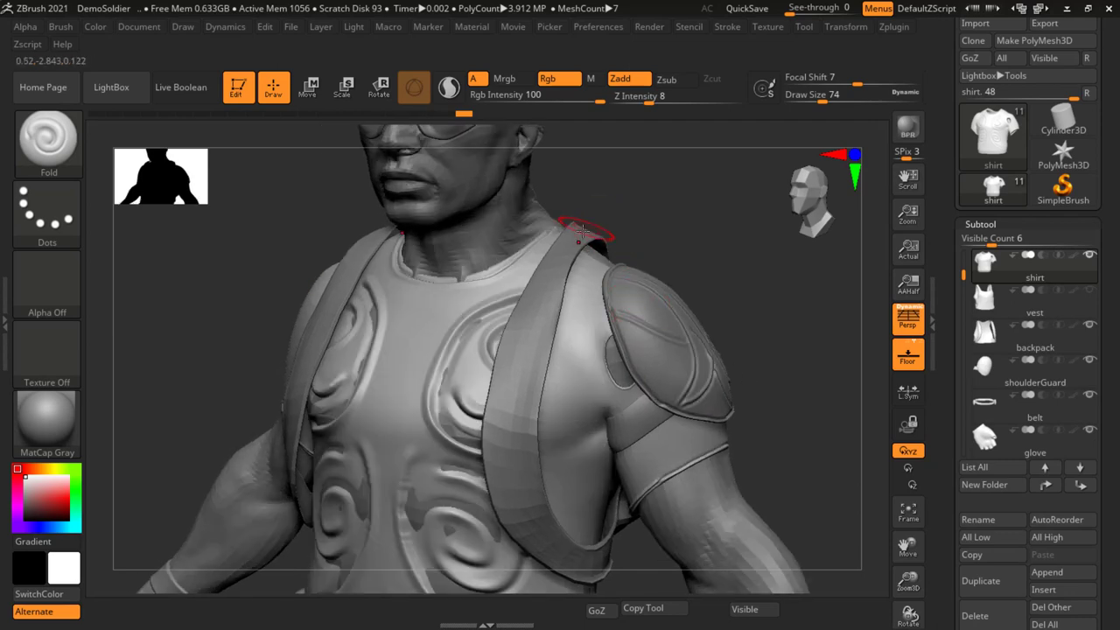
- Make the backpack the active subtool, briefly solo it, then frame the whole soldier
{"action": "left_click", "coordinate": [549, 304], "text": "alt"}
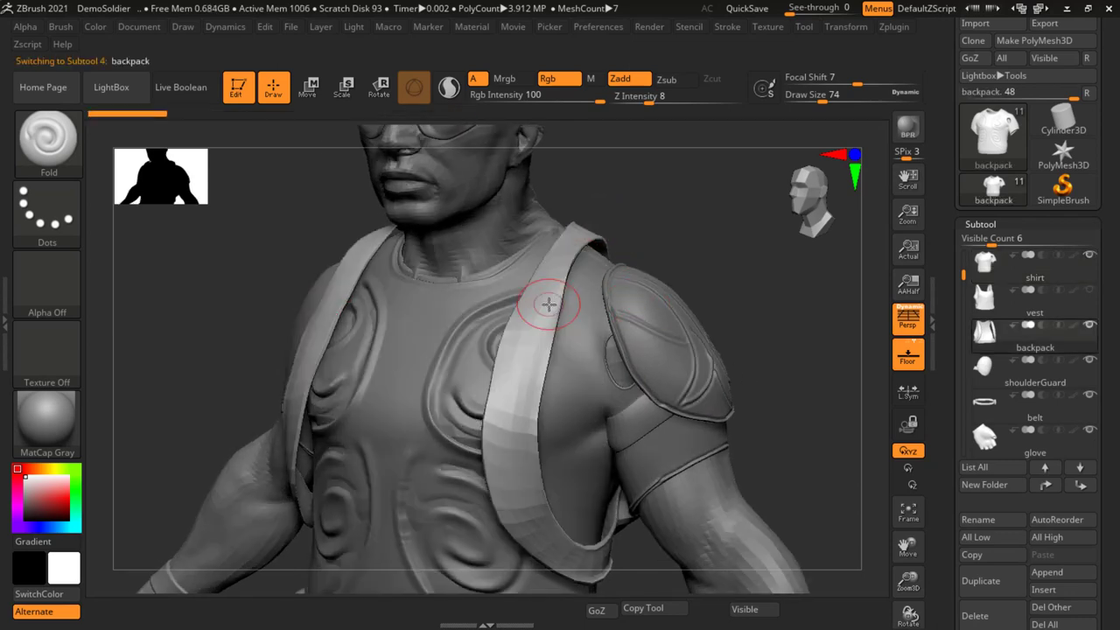
{"action": "left_click", "coordinate": [1089, 324], "text": "shift"}
{"action": "mouse_move", "coordinate": [790, 418]}
{"action": "right_mouse_down"}
{"action": "mouse_move", "coordinate": [697, 410]}
{"action": "mouse_move", "coordinate": [795, 397]}
{"action": "right_mouse_up"}
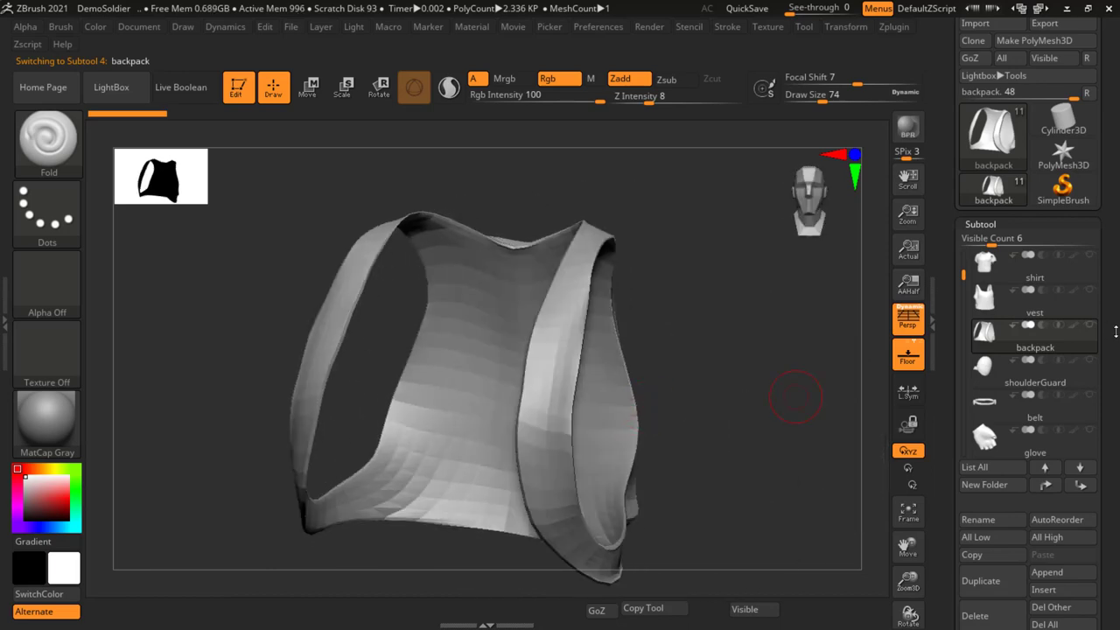
{"action": "left_click", "coordinate": [1090, 325], "text": "shift"}
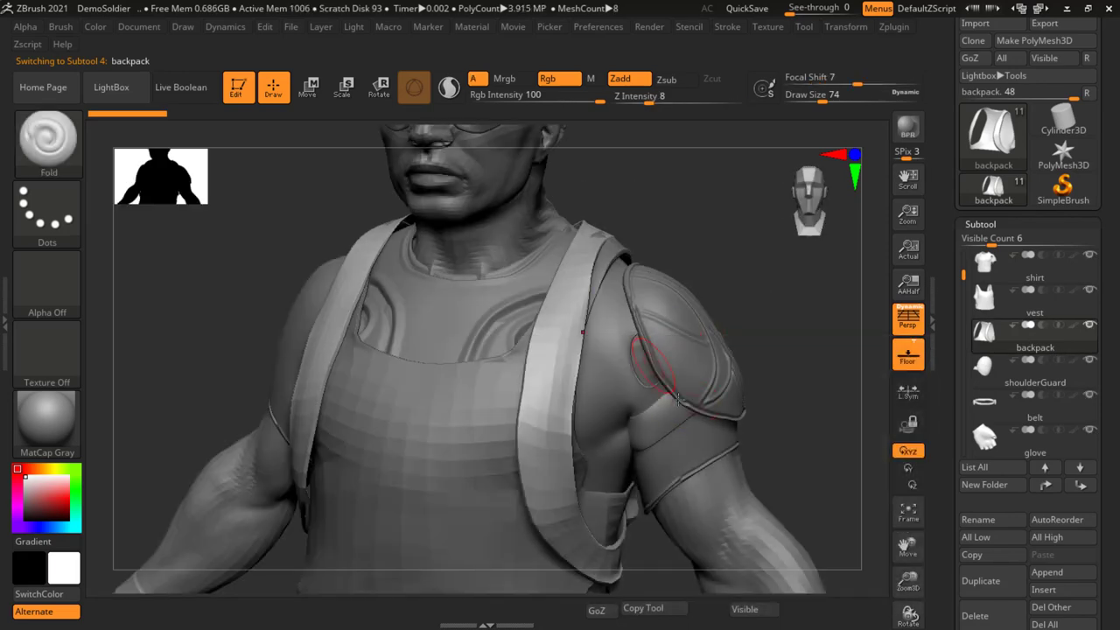
{"action": "key", "text": "f"}
{"action": "right_click_drag", "start_coordinate": [689, 377], "coordinate": [743, 382]}
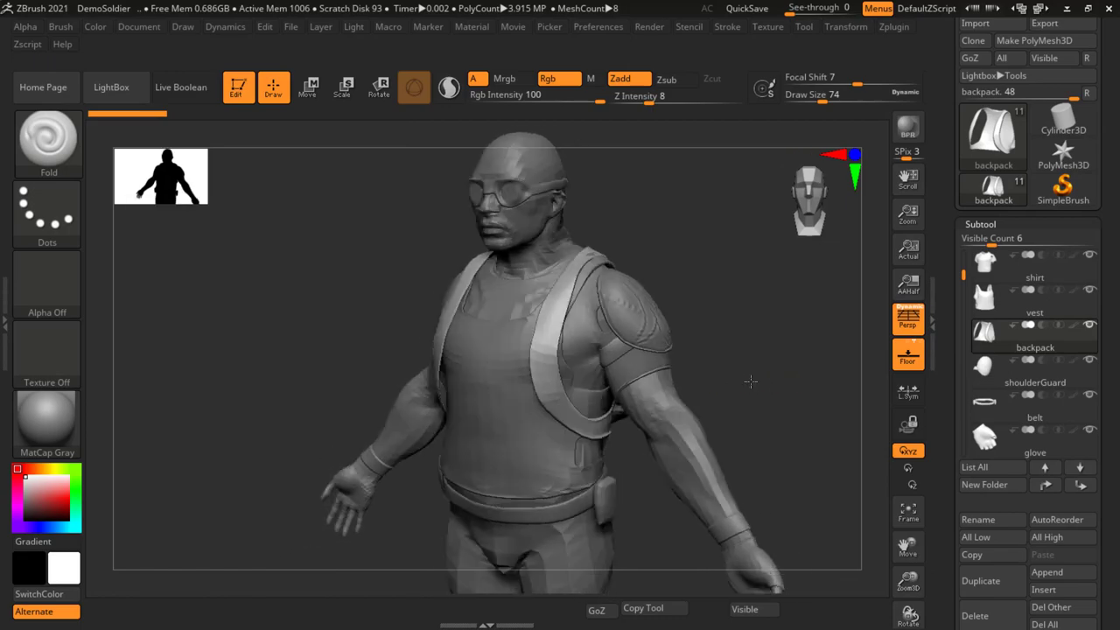